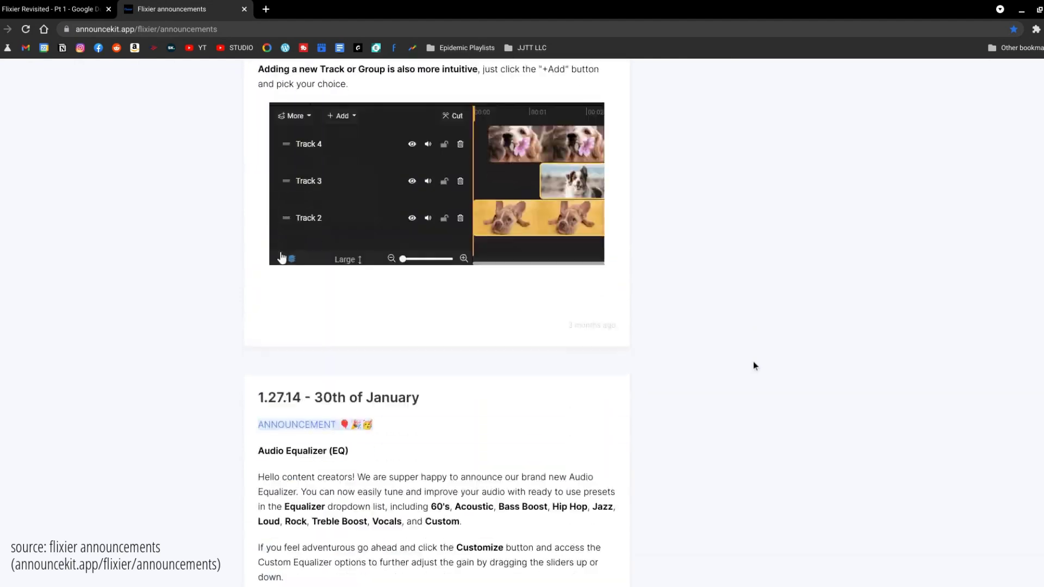
scroll(754, 364, down, 12)
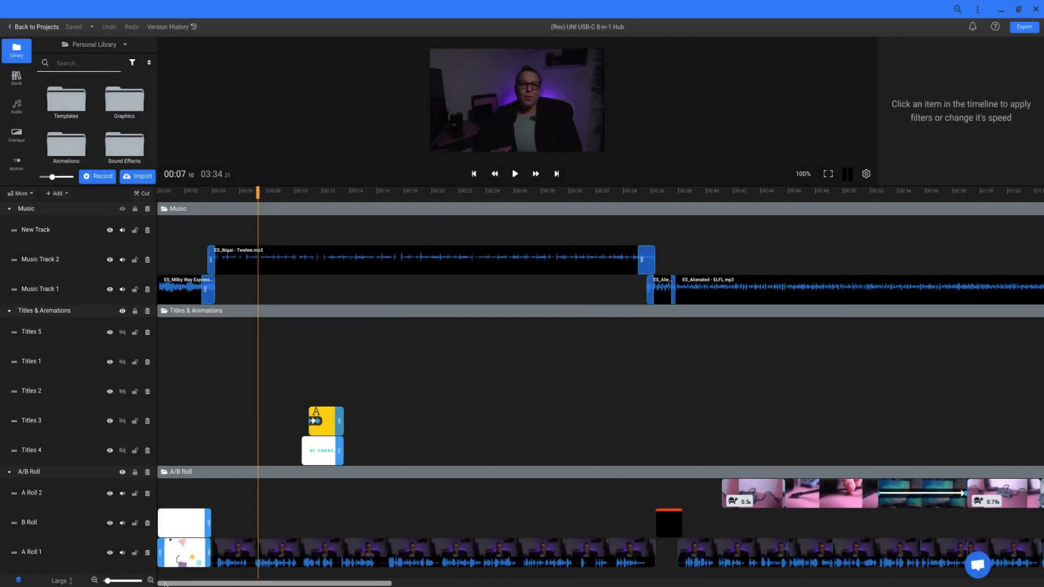
Step: Keep the Titles/Animations 5 track name unchanged, move that track higher, and return to the team projects dashboard
drag(162, 584, 757, 583)
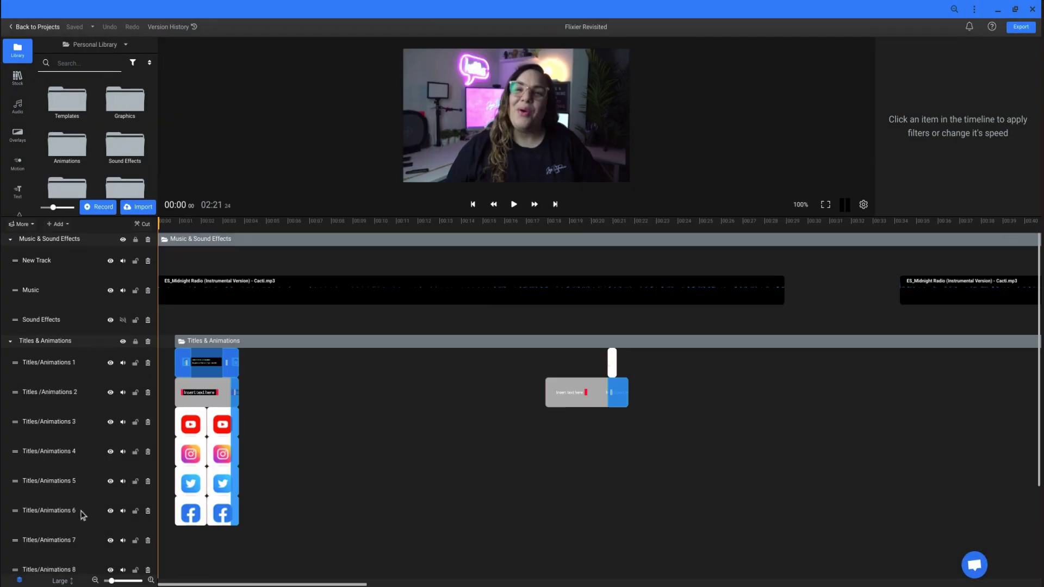
double_click(79, 511)
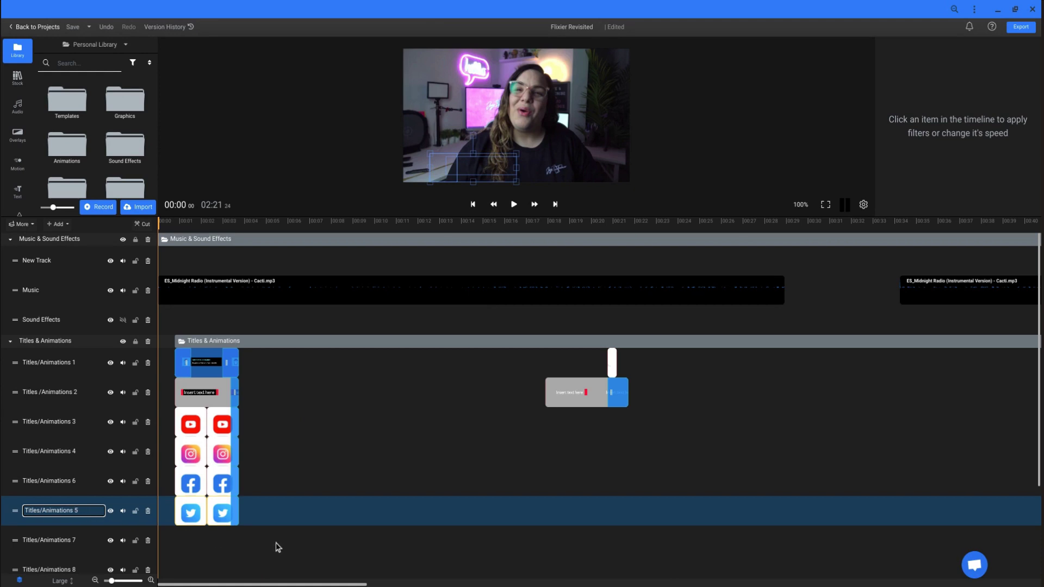
key(Return)
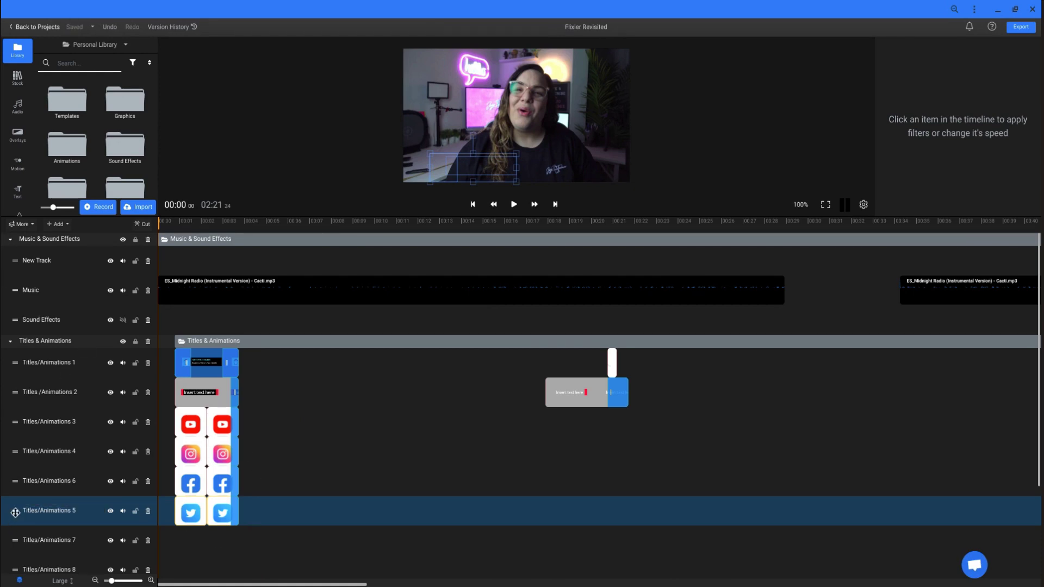
drag(15, 512, 16, 466)
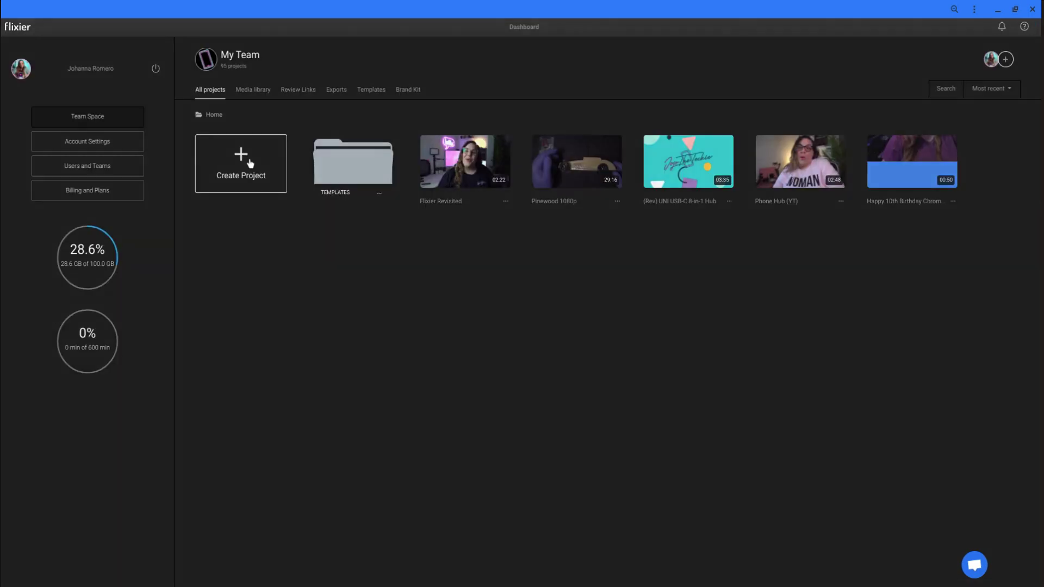
Step: Create a new project named Test Project and view its stage resolution presets at 1920x1080
click(250, 164)
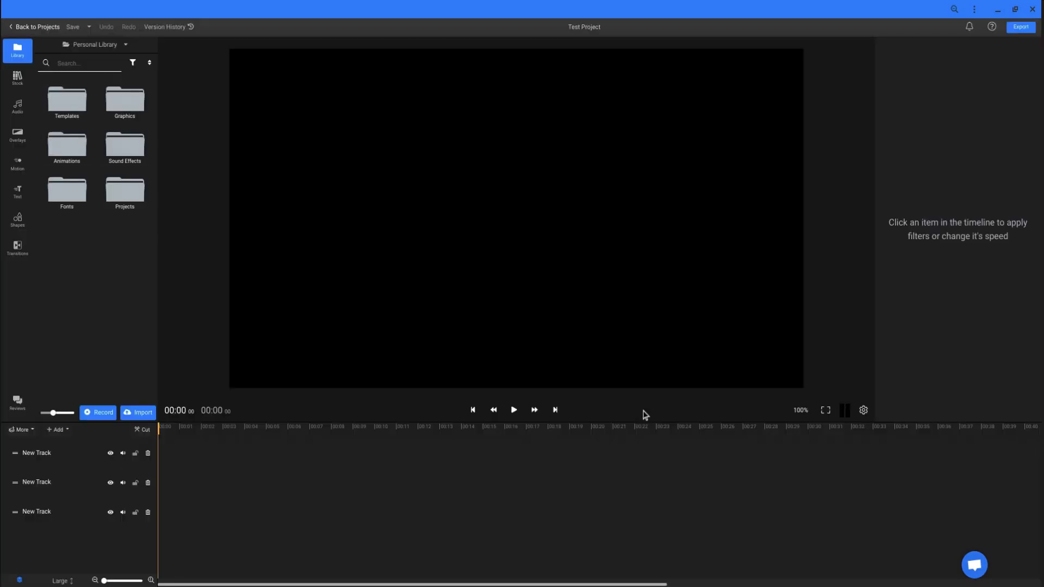
click(863, 411)
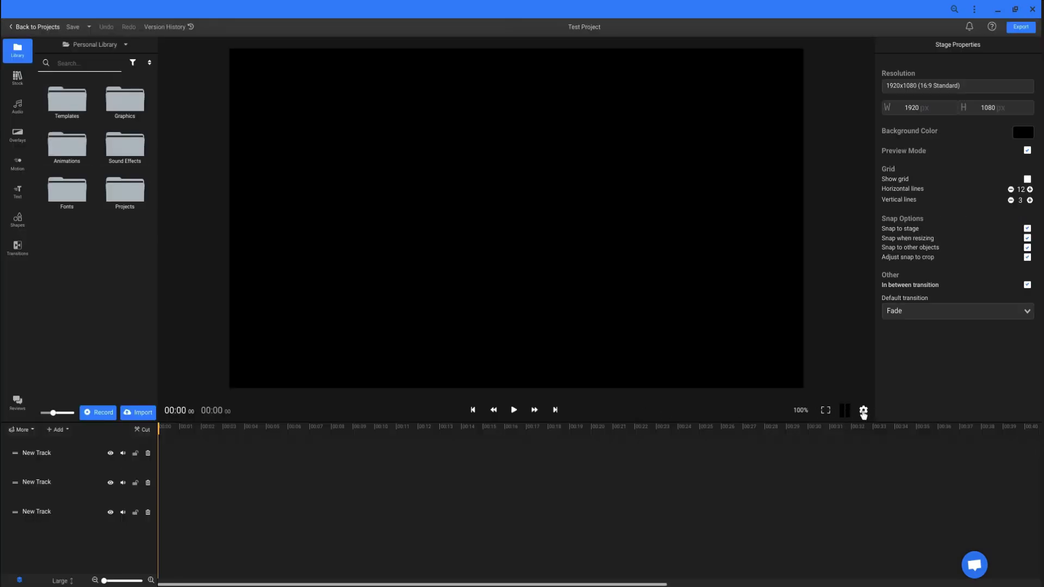
click(993, 88)
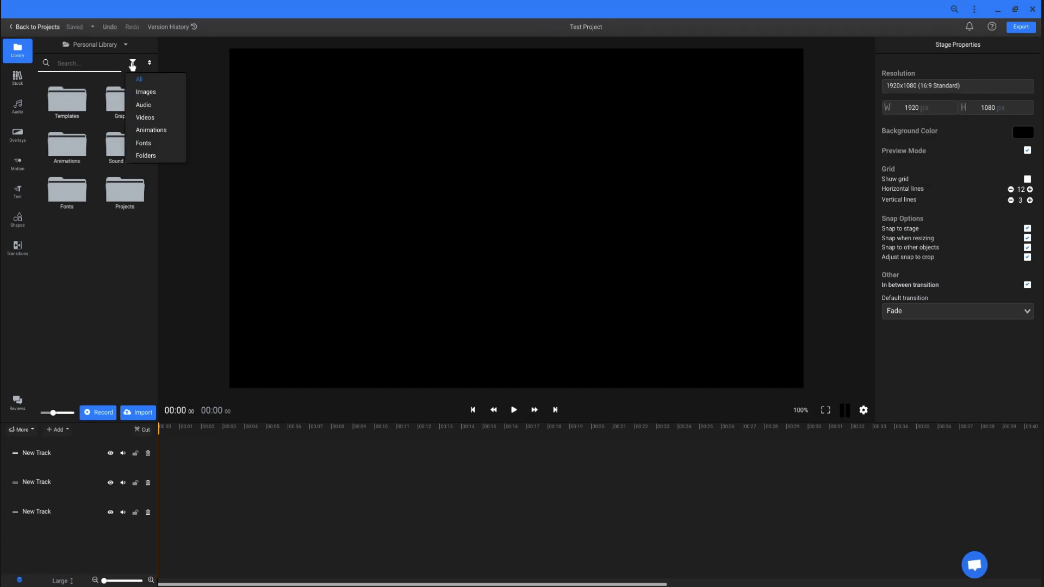
click(132, 63)
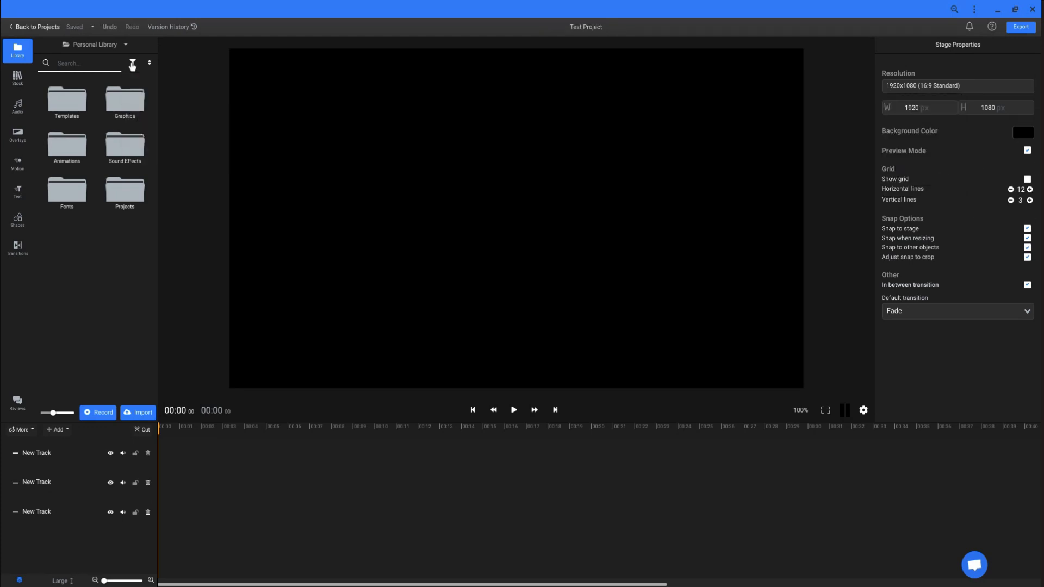
Step: Browse stock videos from the Unsplash, Pixabay and Pexels sources, then switch to stock audio
click(17, 77)
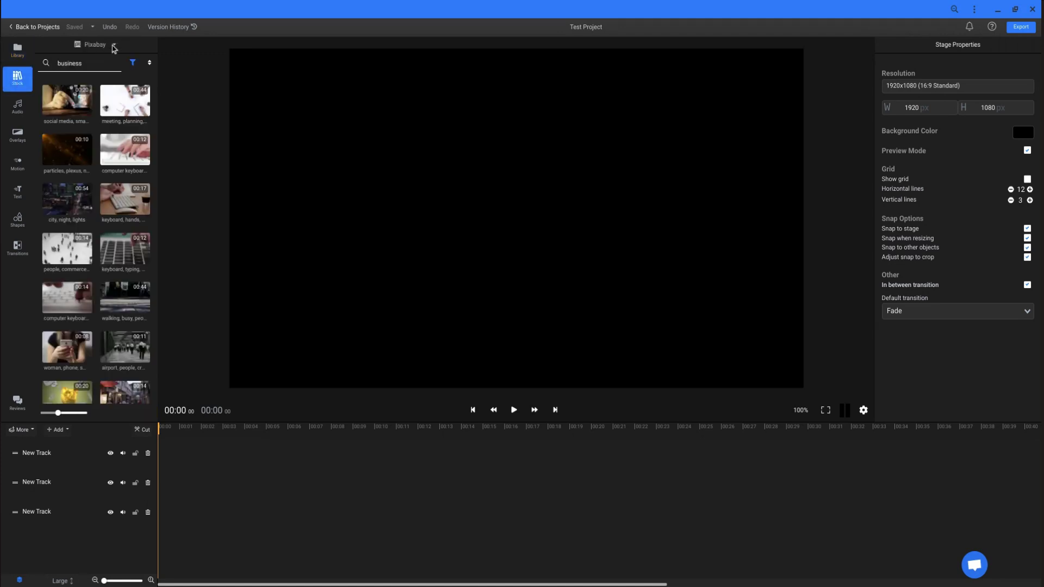
click(113, 48)
click(112, 57)
click(111, 47)
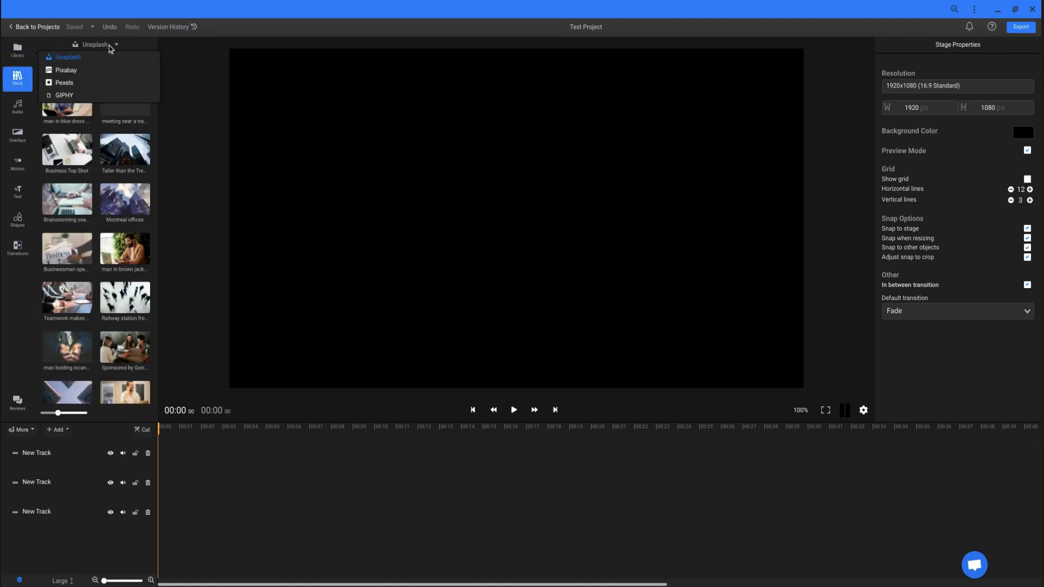
click(76, 70)
click(111, 45)
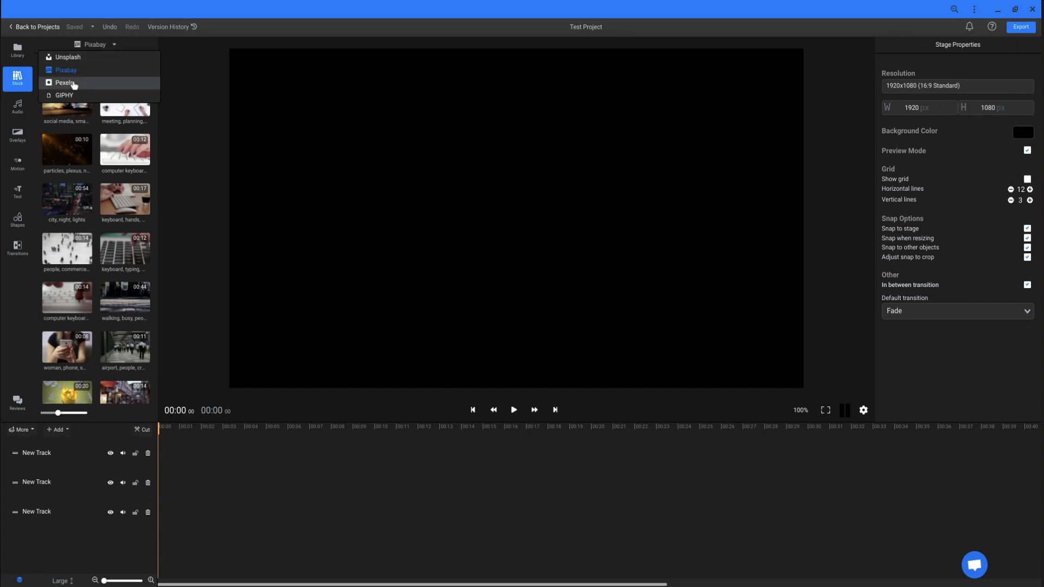
click(69, 85)
click(112, 48)
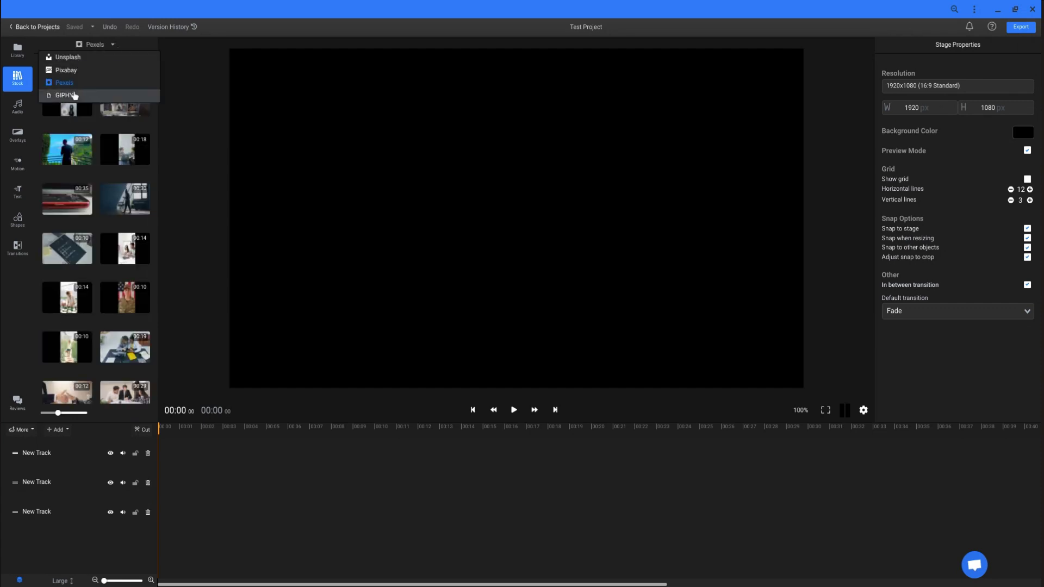
click(23, 98)
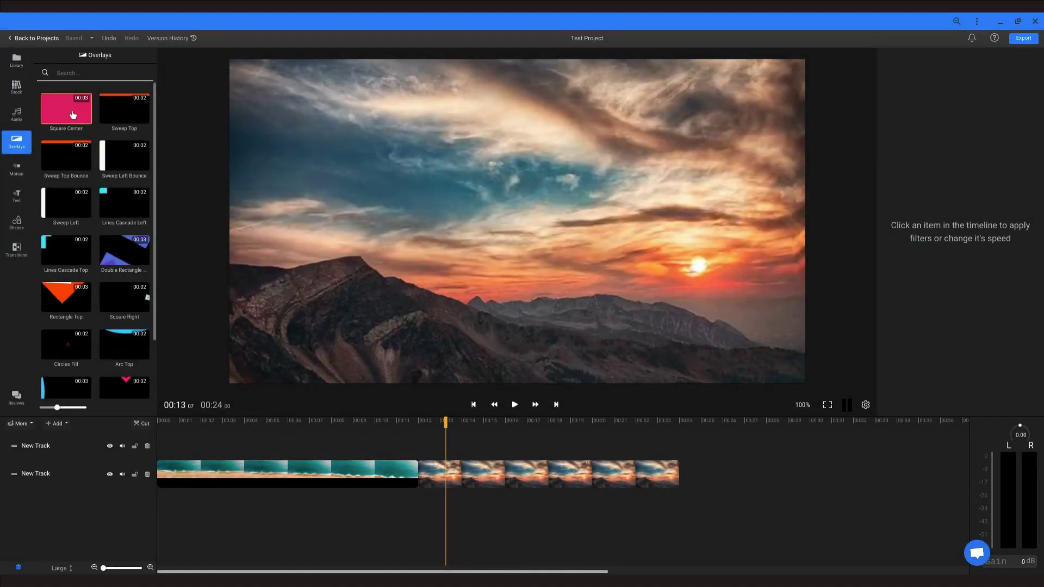
Step: Preview the Square Center and Sweep Top overlays, then place Sweep Top Bounce near 00:12
click(74, 112)
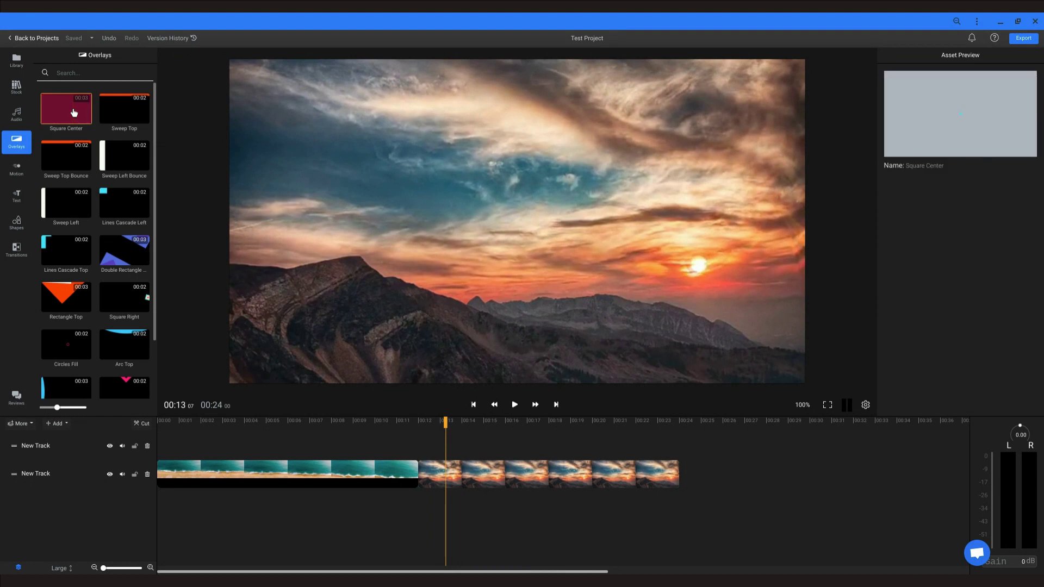
click(131, 114)
click(66, 156)
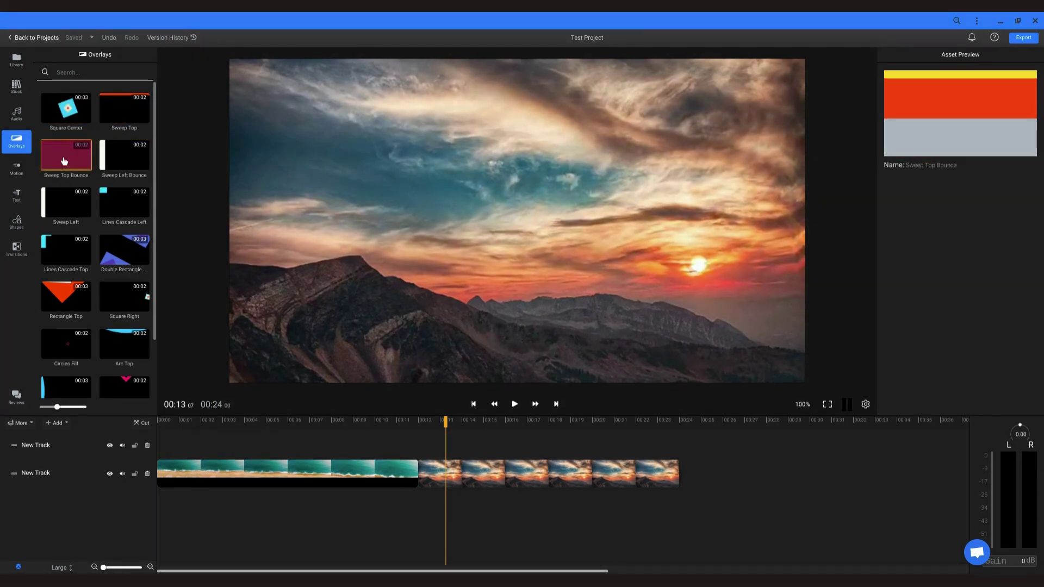
drag(66, 157, 412, 442)
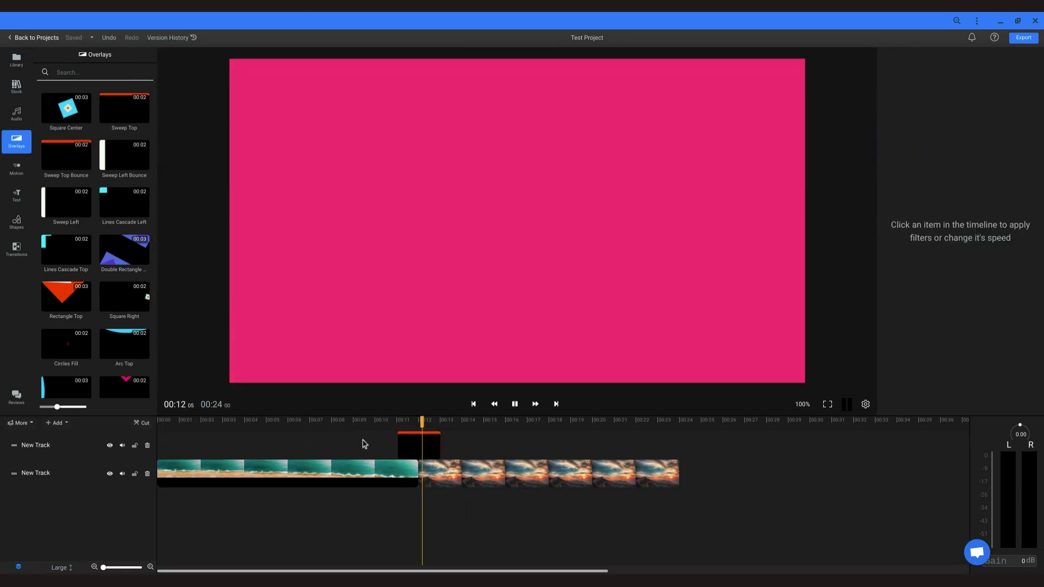
Step: Overlap the sunset clip onto the beach clip's end and join them with a FadeIn transition
click(519, 475)
drag(519, 475, 473, 480)
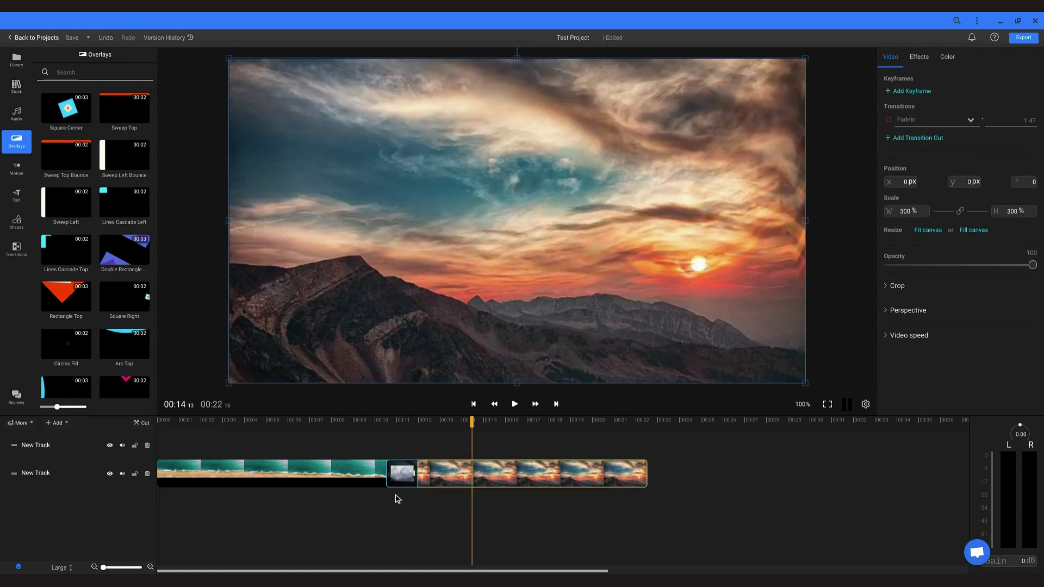
click(399, 474)
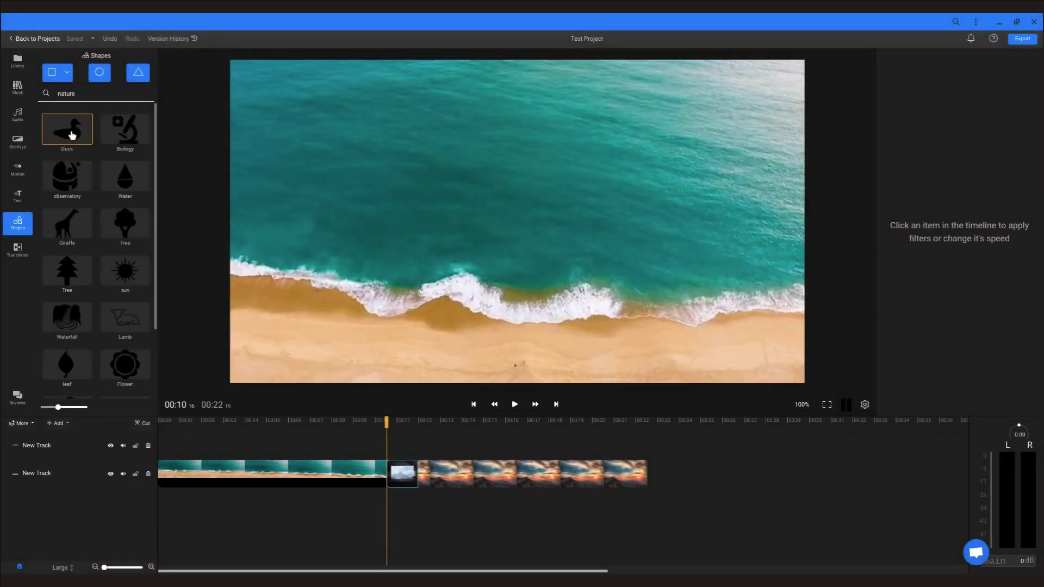
Step: Search the shapes and place the play shape on the timeline at 00:12
click(109, 94)
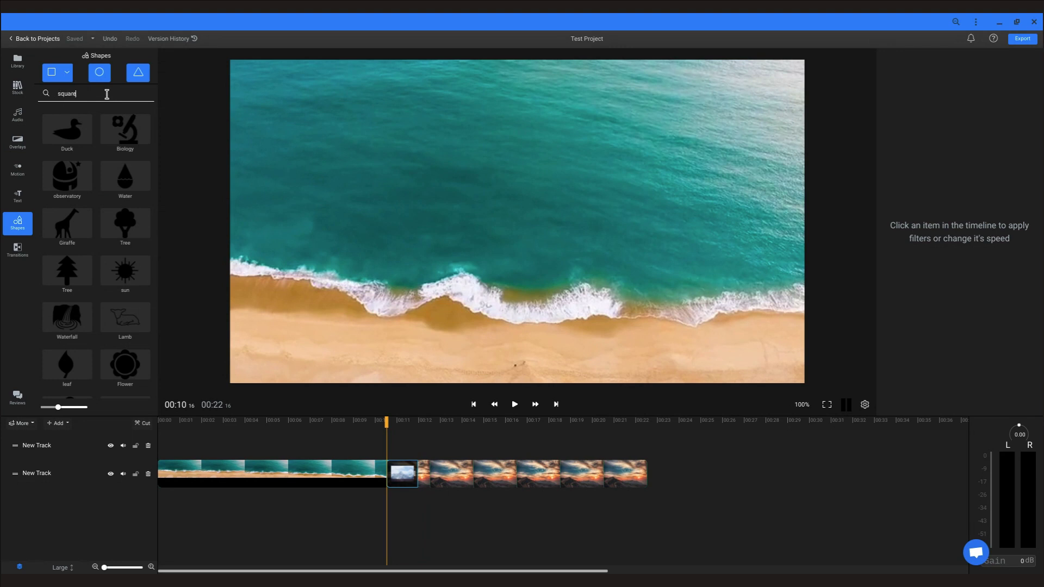
scroll(116, 271, down, 3)
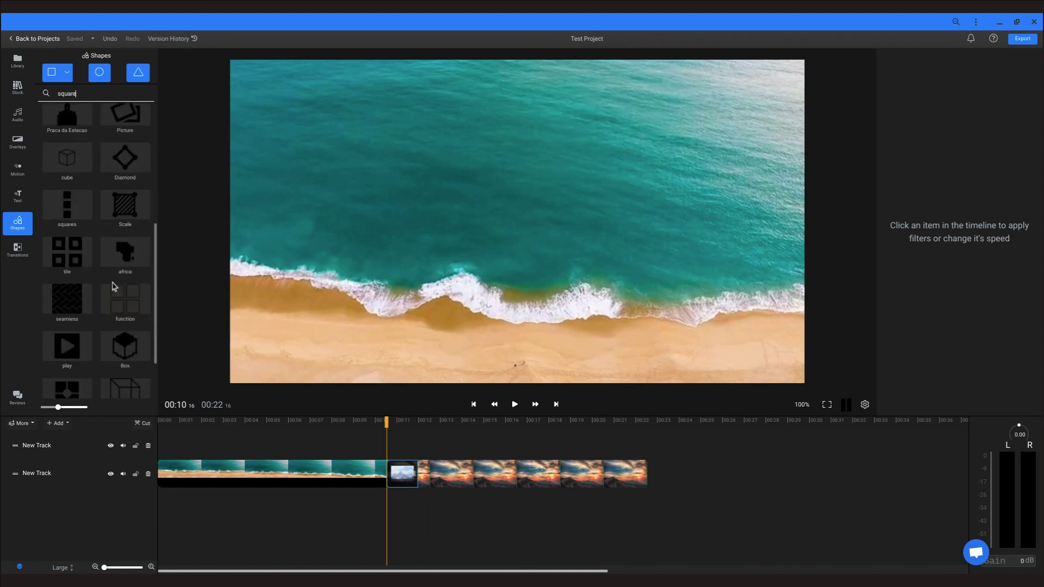
scroll(114, 286, down, 1)
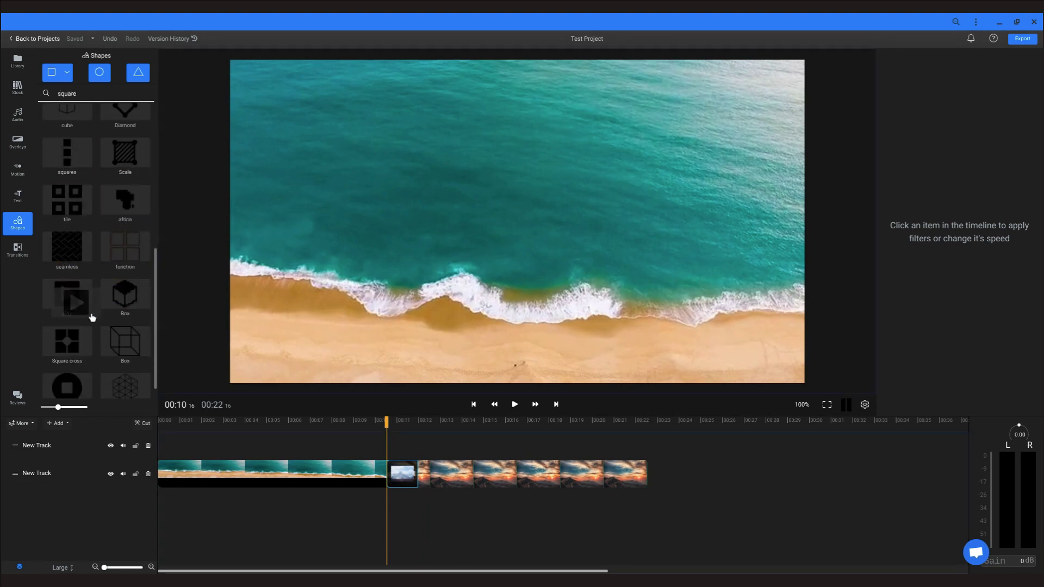
drag(67, 293, 448, 445)
Step: Recolour the play icon's square background teal and save the SVG
click(920, 309)
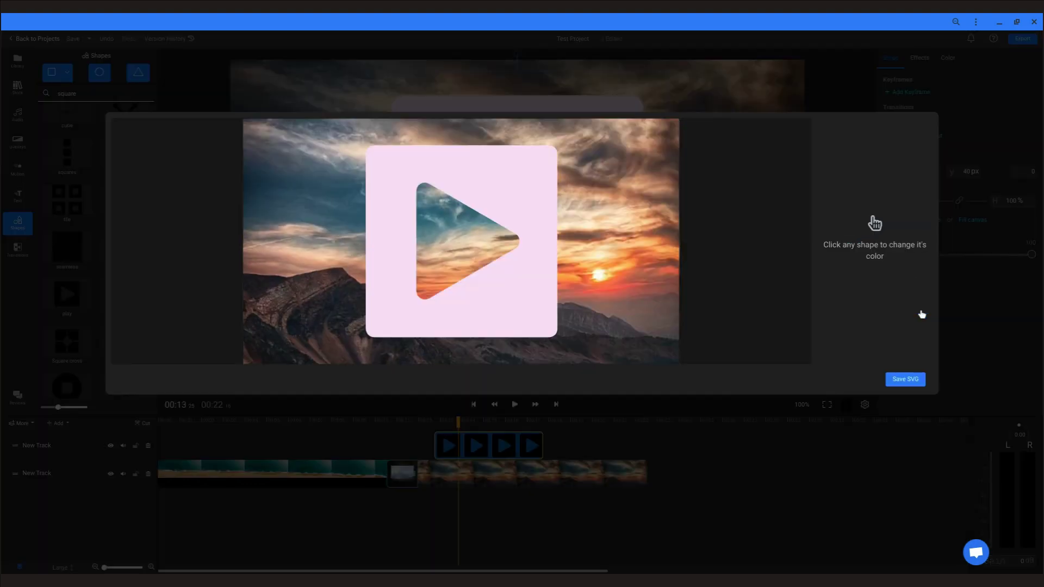
click(501, 179)
click(921, 200)
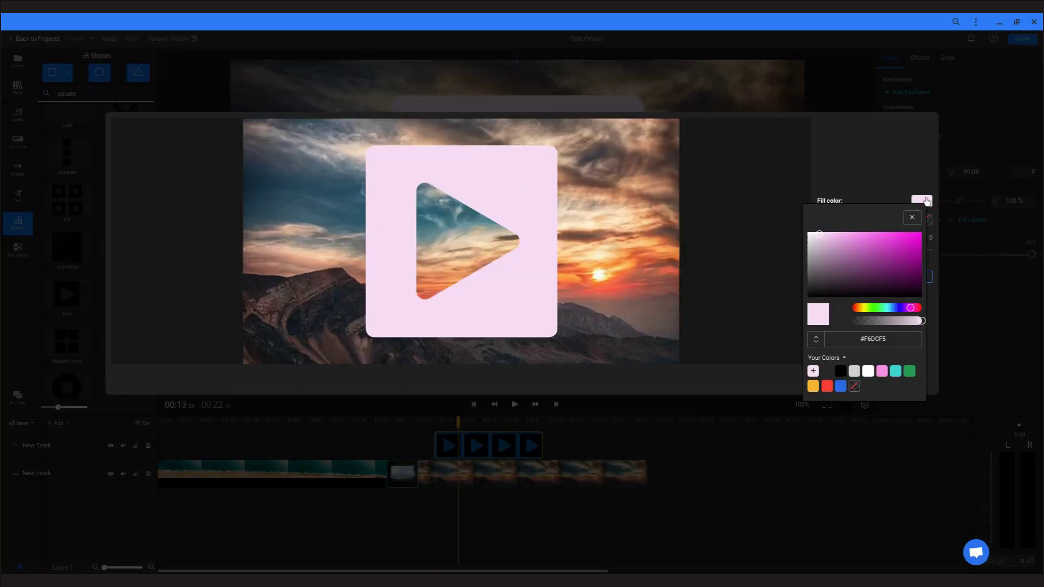
click(895, 372)
click(915, 221)
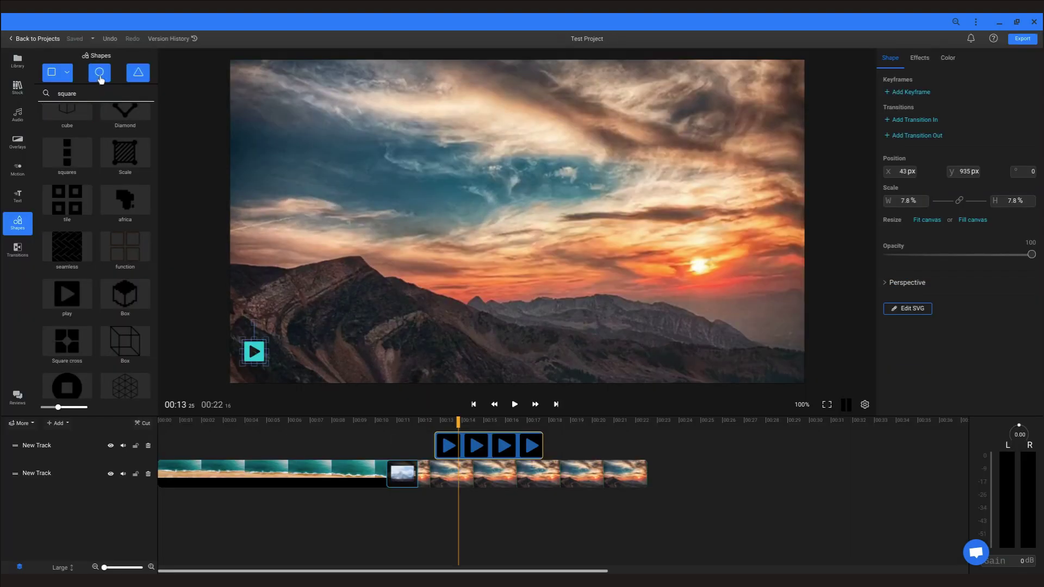
Step: Add a circle, a triangle and a rectangle mask to the video
click(99, 72)
click(139, 77)
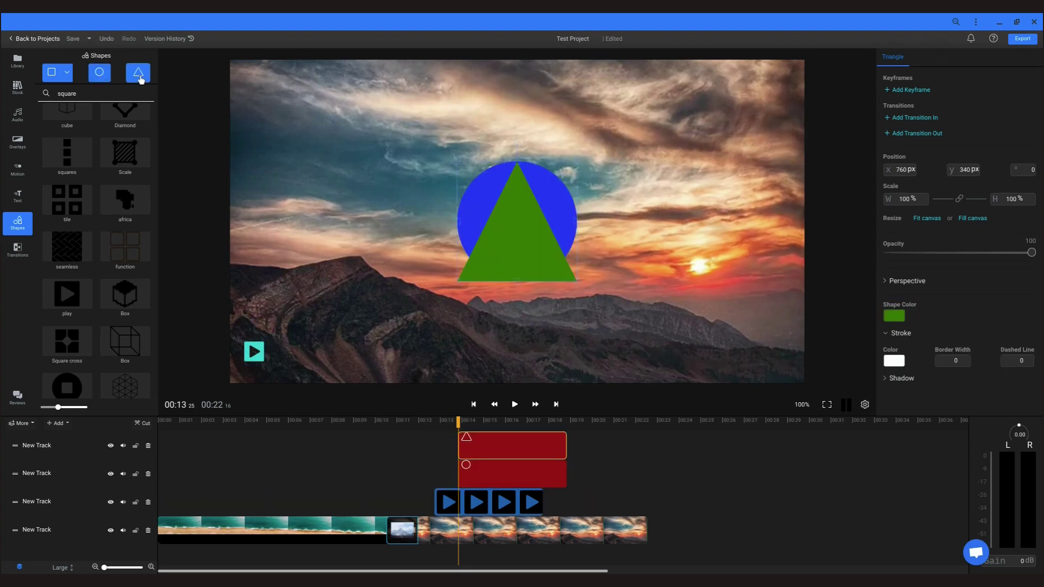
click(71, 77)
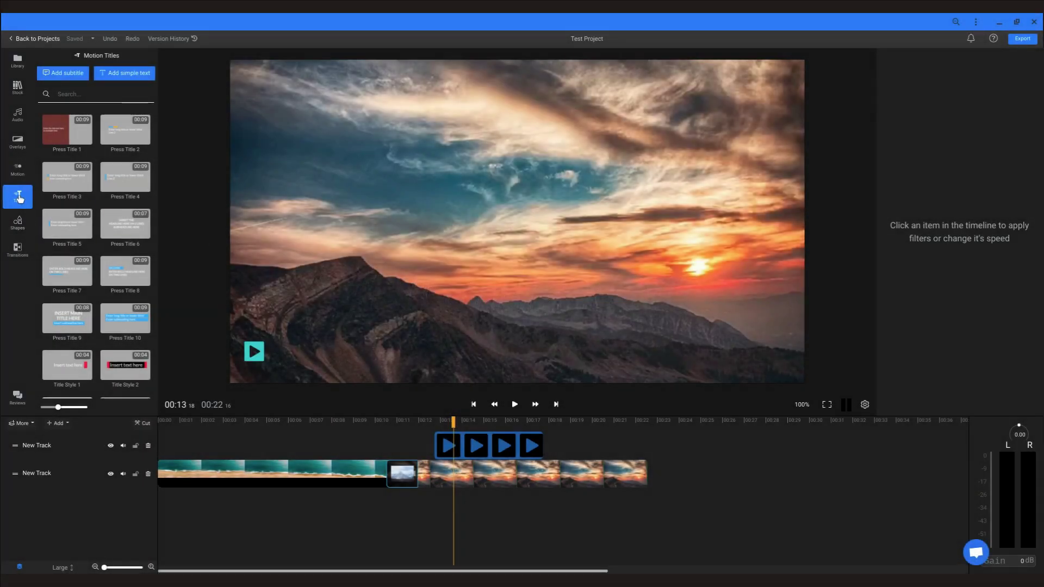
Step: Compare the Title Style 2 and Title Style 1 motion titles and add Title Style 1 to the timeline
scroll(109, 260, down, 3)
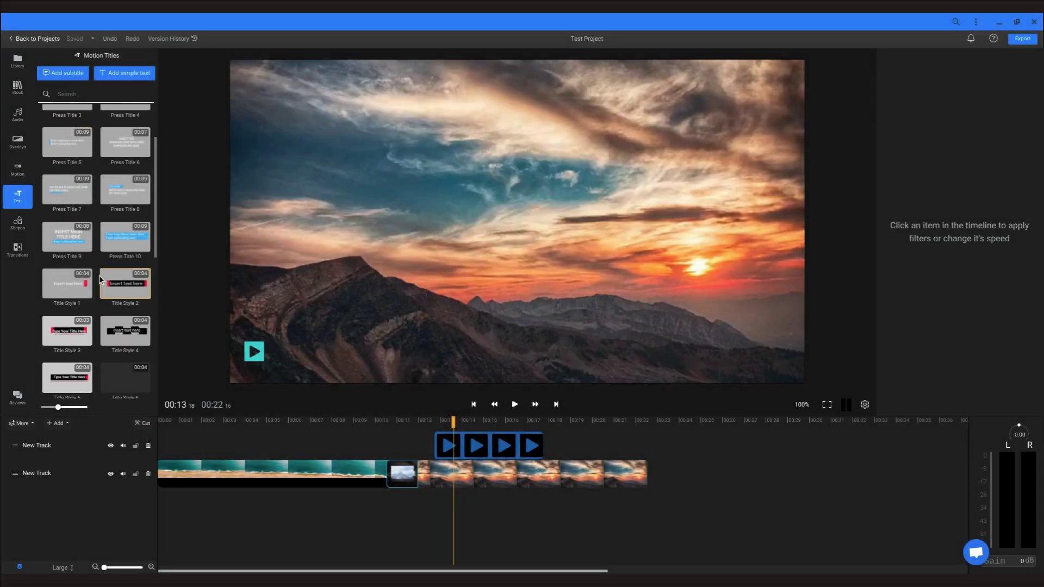
click(122, 283)
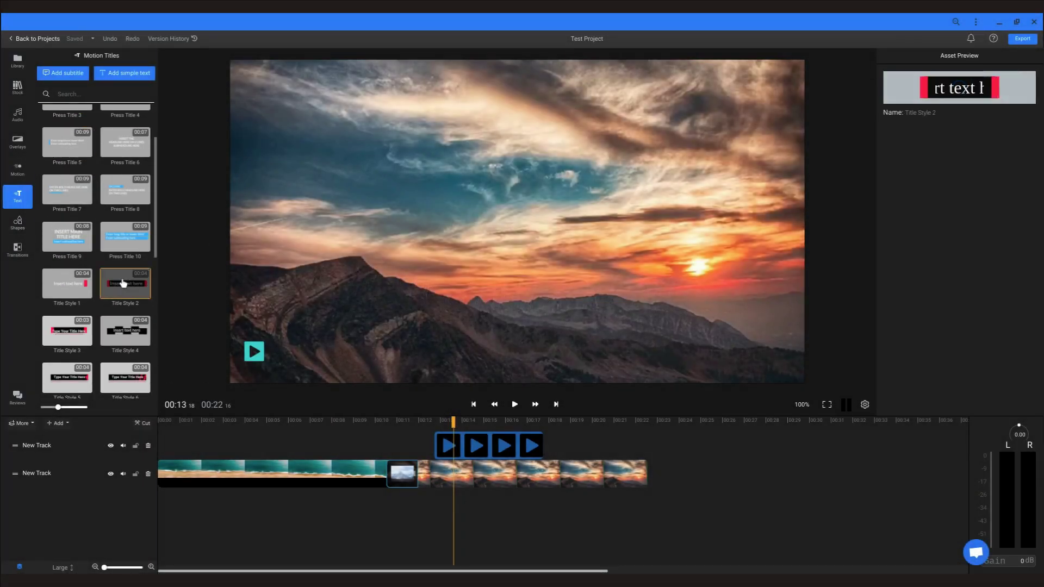
click(74, 294)
drag(74, 294, 448, 451)
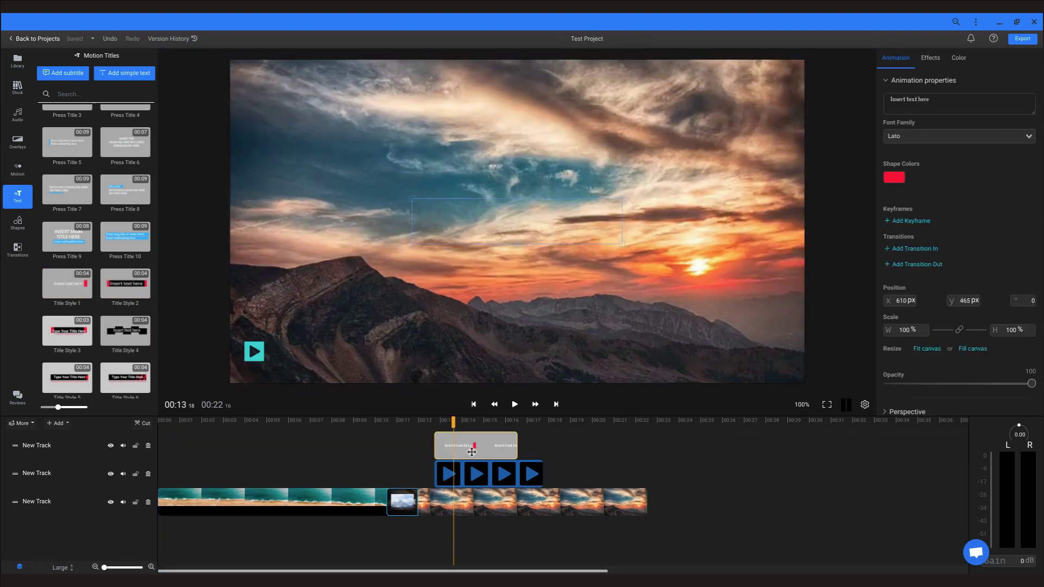
Step: Move the title to the bottom-left beside the play icon and set its text to 'Jojo The Techie'
drag(467, 222, 297, 352)
drag(953, 95, 822, 98)
text(Jojo The Techie)
click(978, 136)
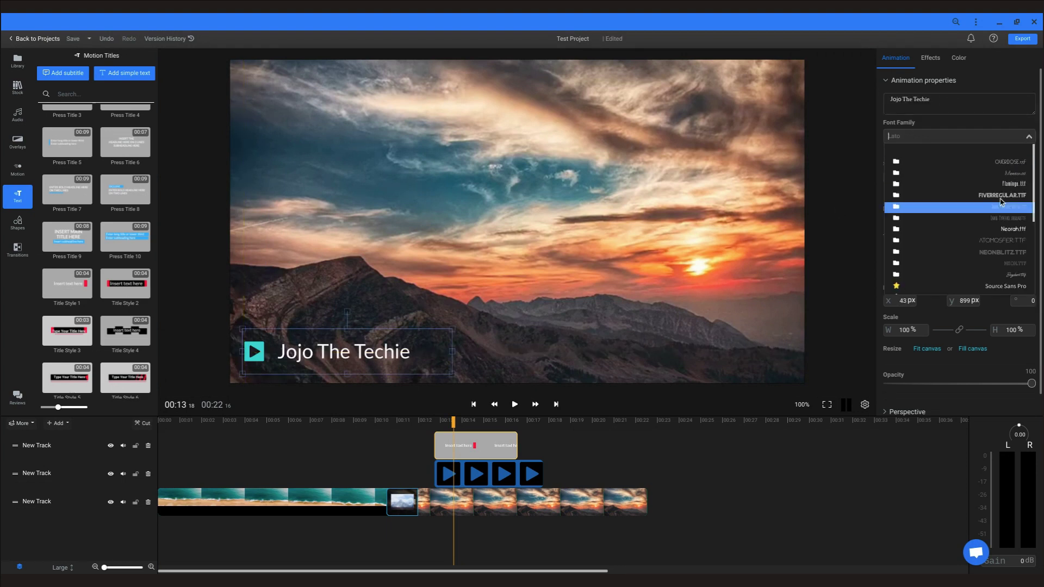
Step: Apply the Noto Sans JP font to the title and add subtitles to the project
scroll(990, 228, down, 3)
click(991, 240)
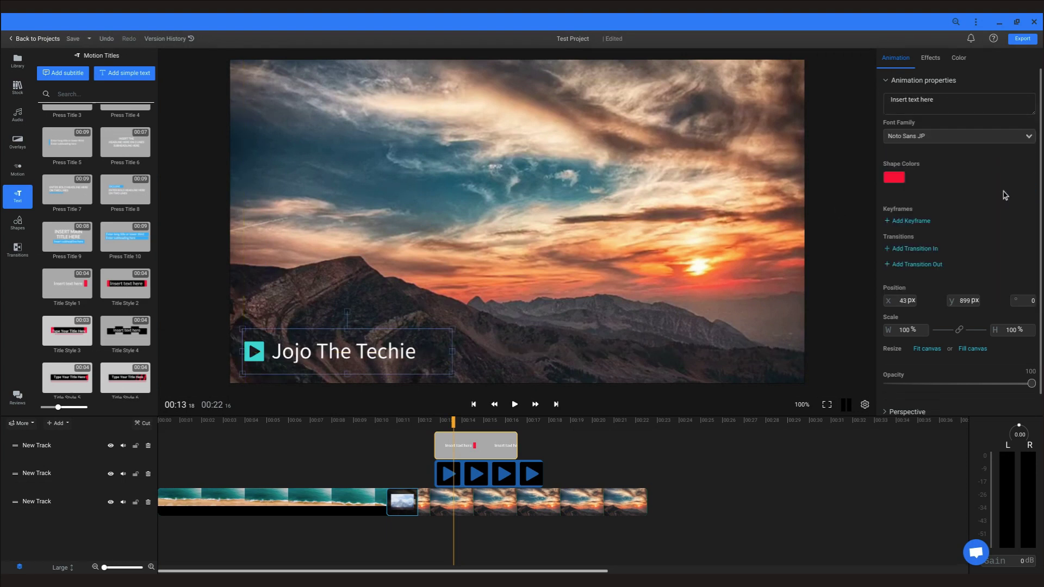
click(76, 75)
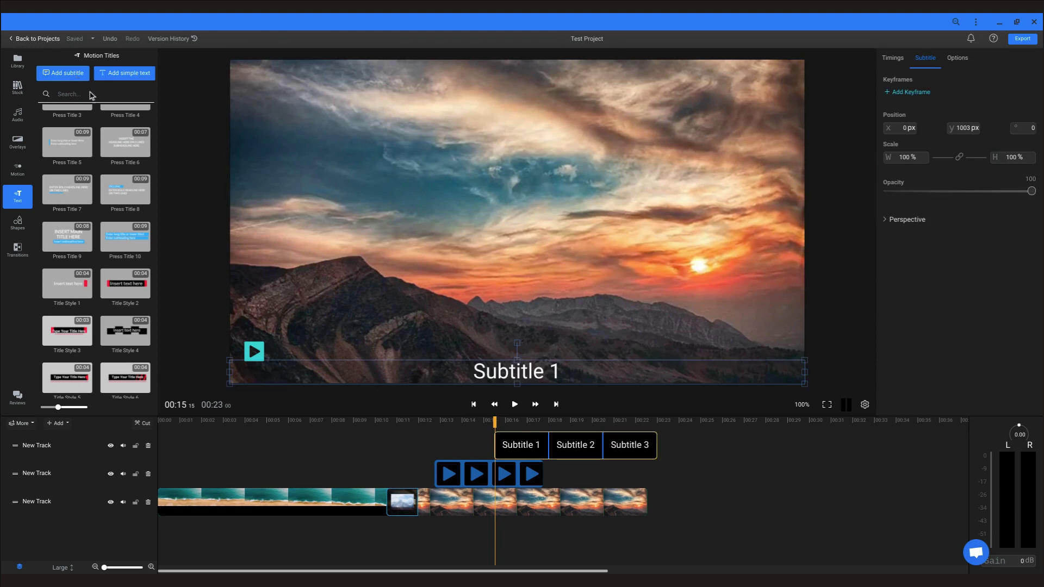
Step: Review the subtitles' Timings, Subtitle and Options settings and shift the subtitle clips slightly later
click(898, 58)
click(926, 58)
click(957, 60)
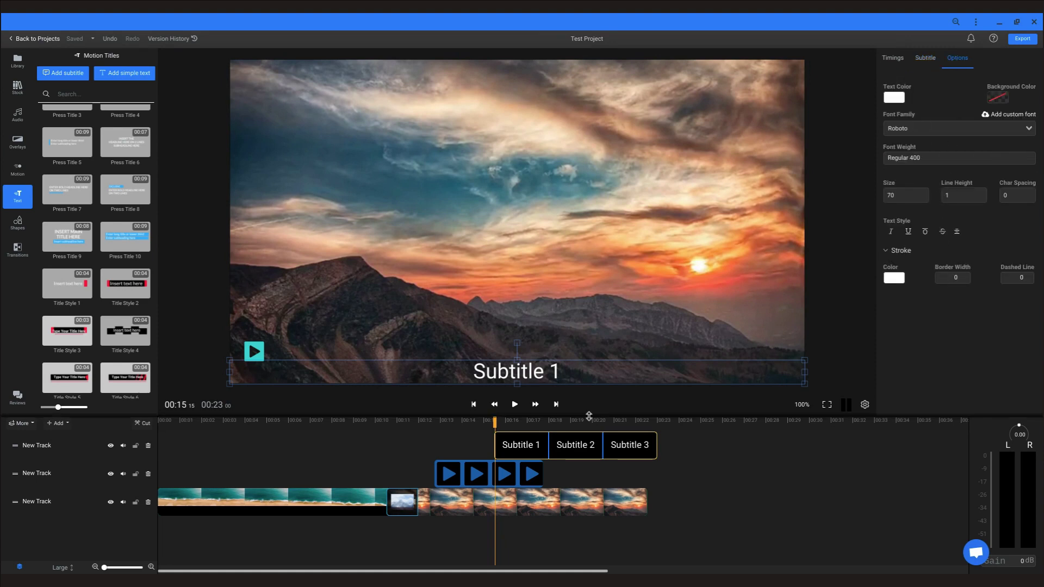
drag(572, 450, 573, 450)
Step: Delete the subtitle clips and add a simple text reading JOJO THE TECHIE as a lower third
key(Delete)
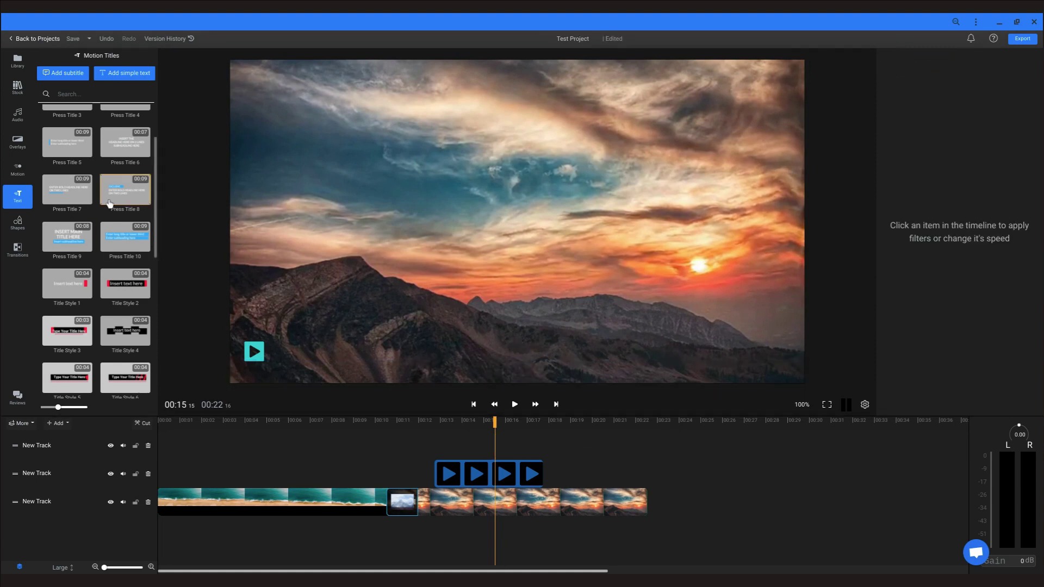
scroll(98, 217, up, 3)
click(125, 73)
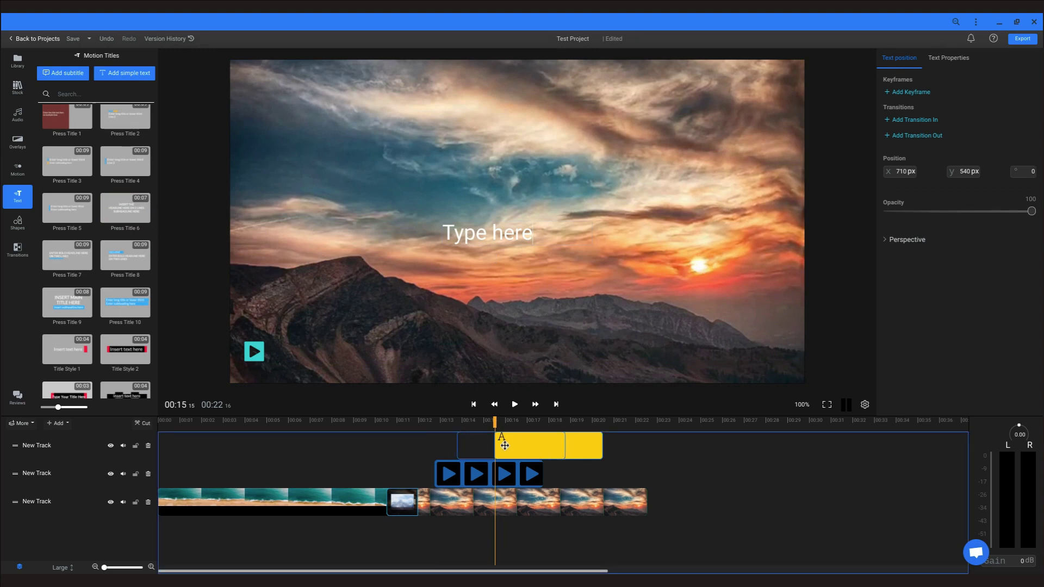
triple_click(465, 237)
text(JOJO THE TECHIE)
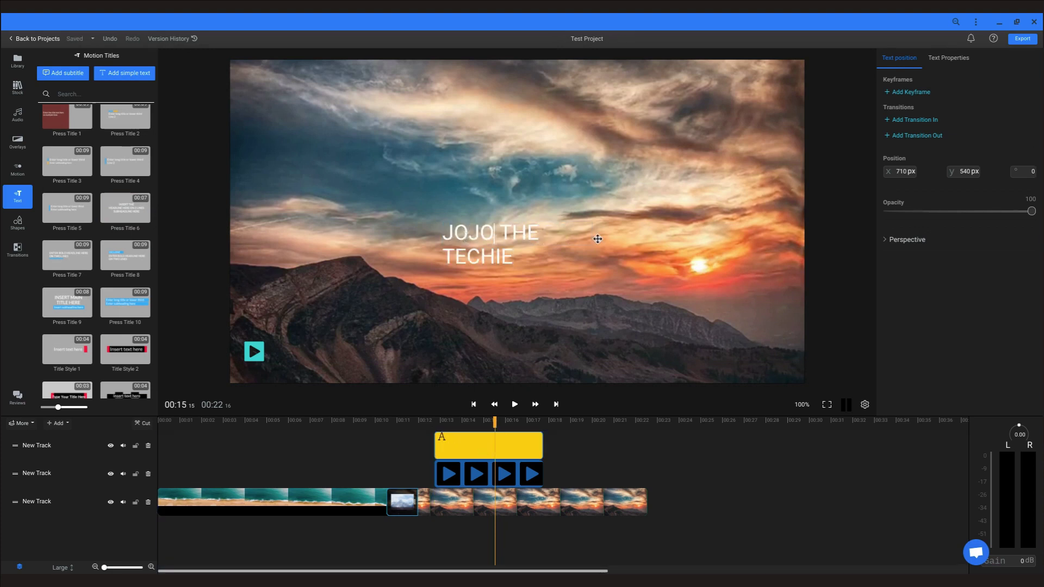
click(594, 246)
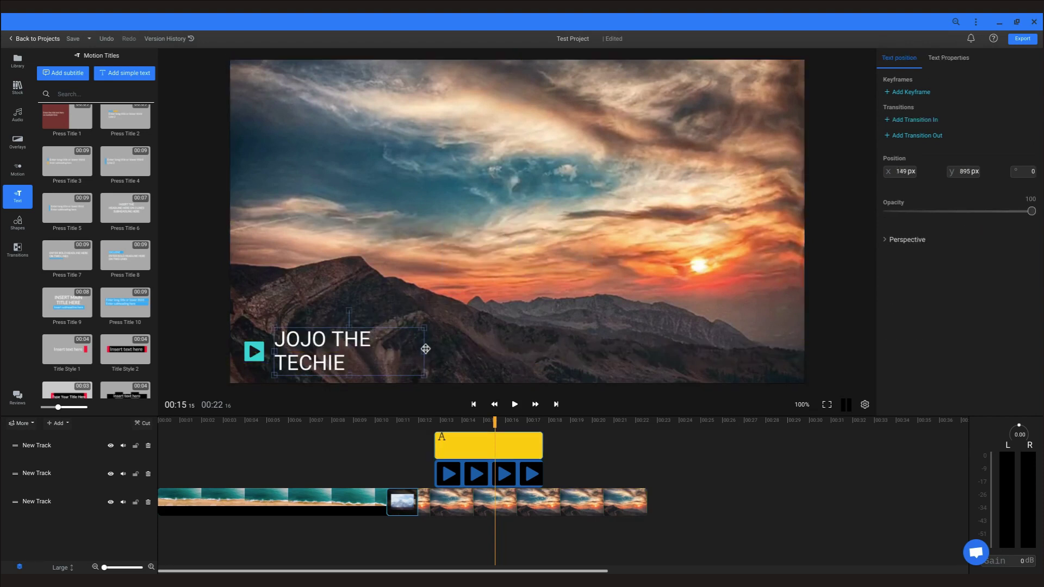
Step: Style the JOJO THE TECHIE title in Open Sans Condensed at Bold 700 weight
click(20, 173)
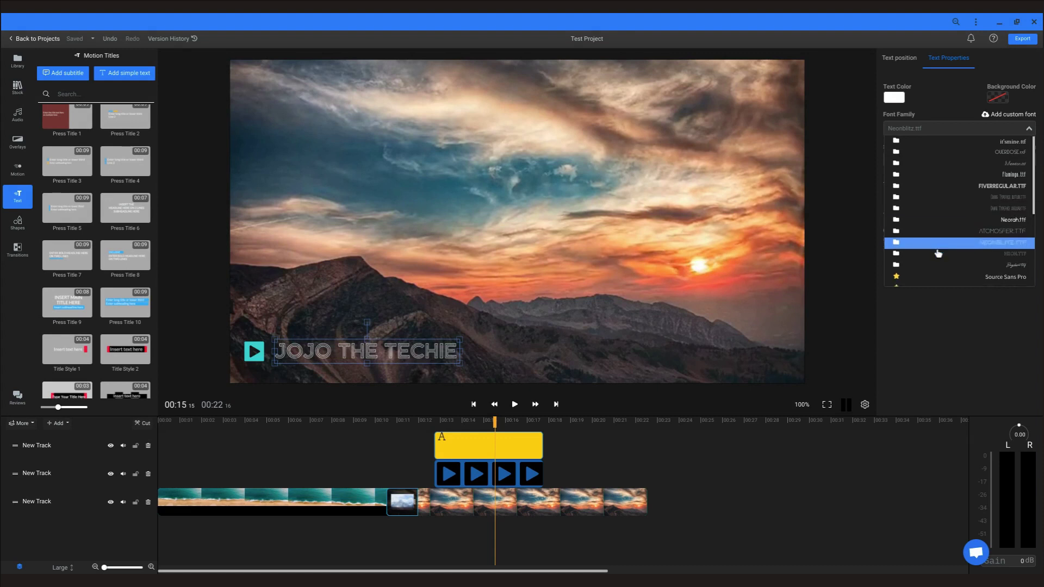
scroll(939, 254, down, 3)
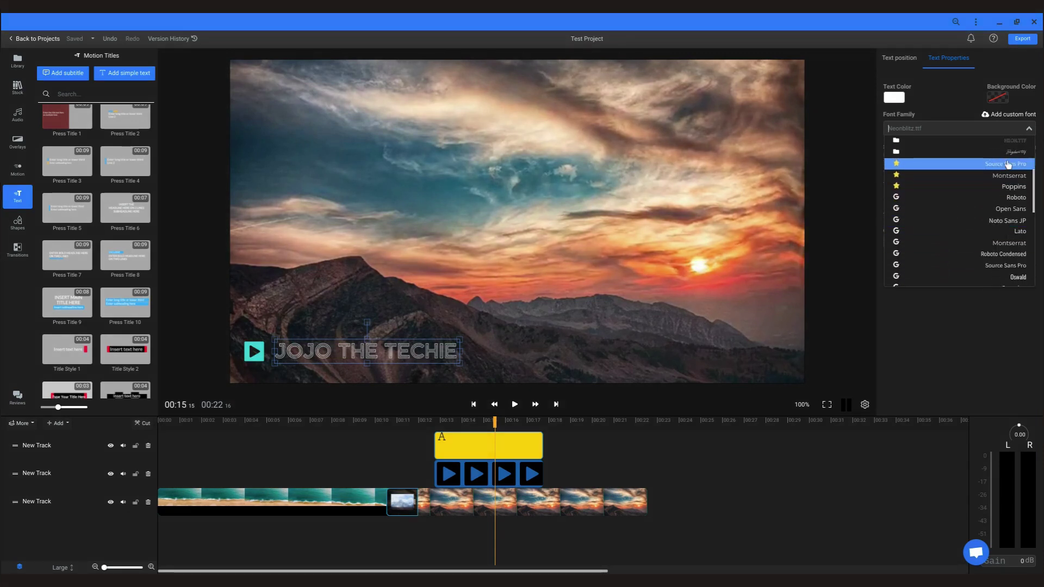
scroll(1014, 259, down, 1)
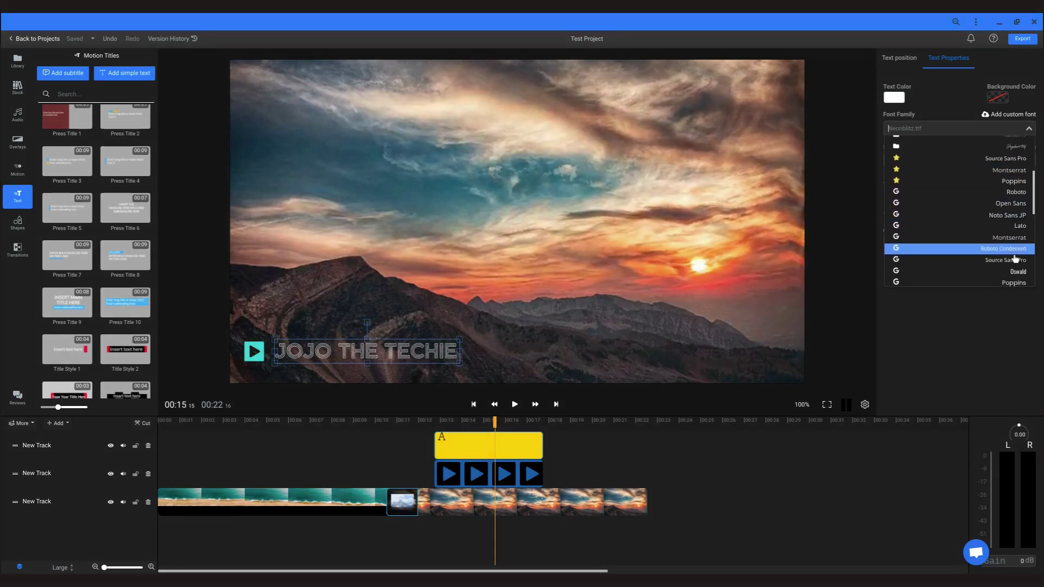
scroll(1014, 259, down, 3)
click(1012, 253)
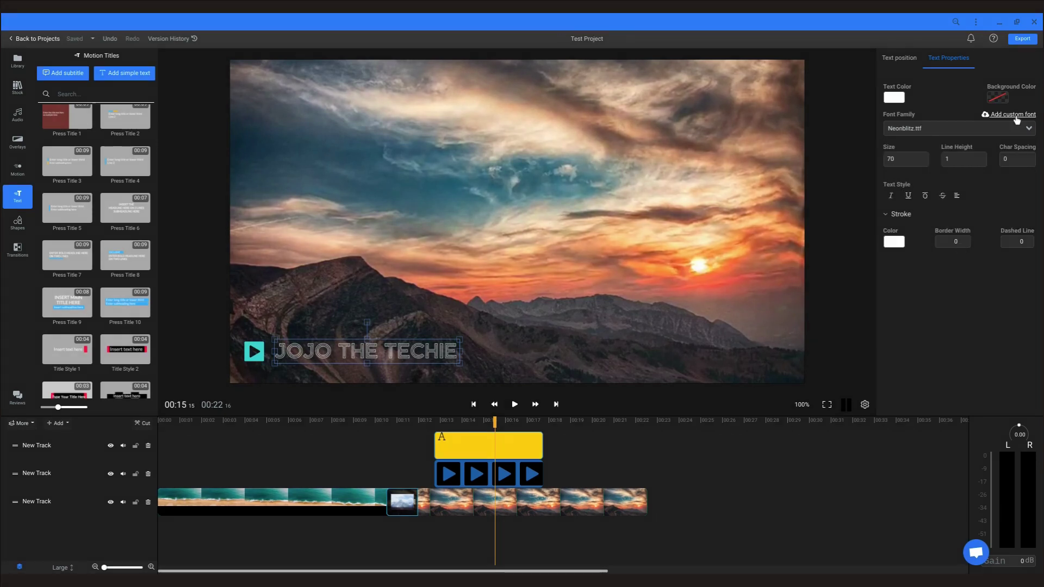
click(922, 159)
click(912, 187)
Step: Shrink the title's font size to 57, then browse LottieFiles' Free Animations and Marketplace
click(922, 198)
click(922, 198)
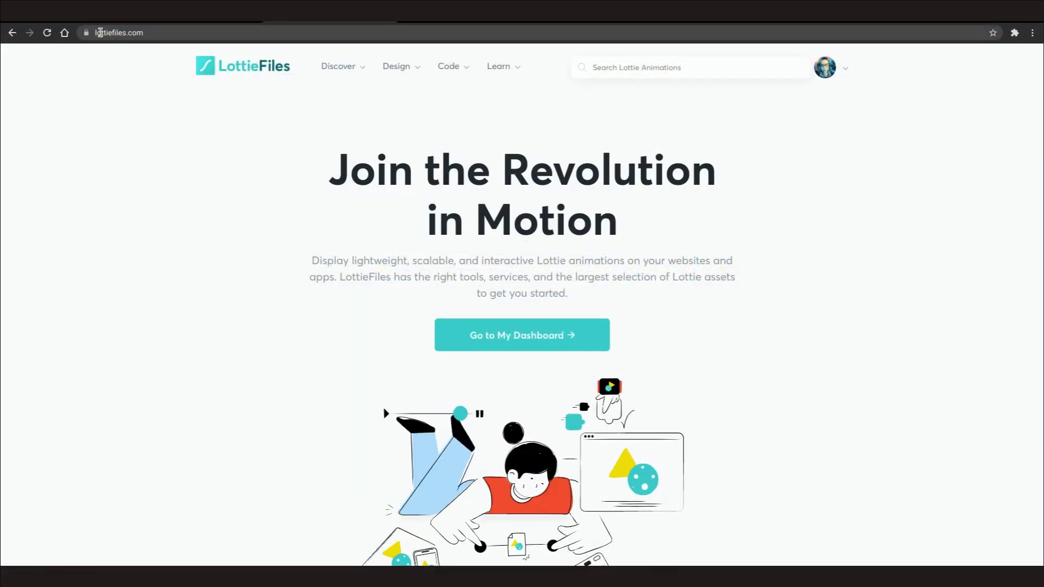
click(548, 337)
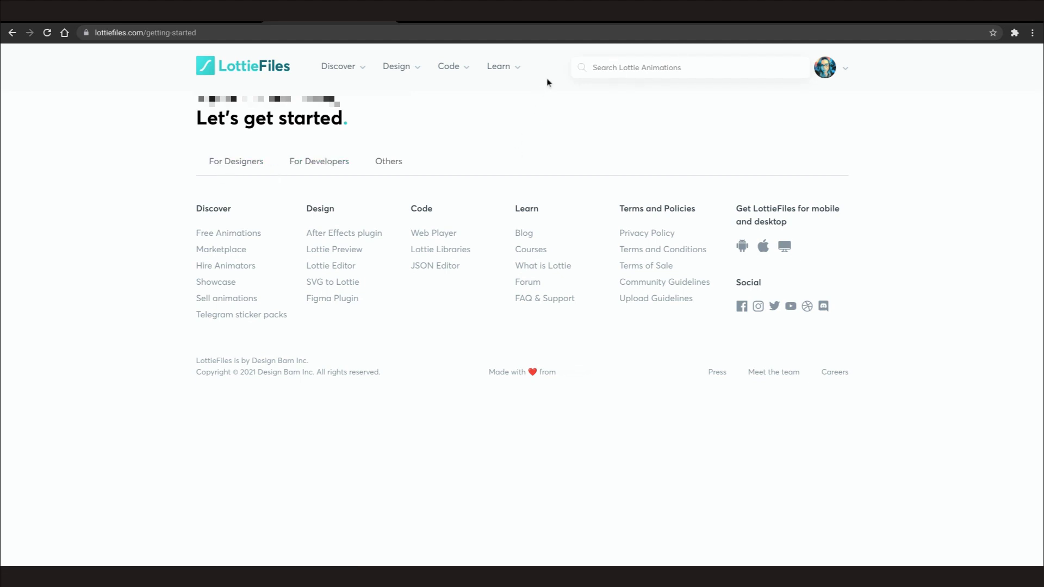
mouse_move(355, 73)
click(305, 132)
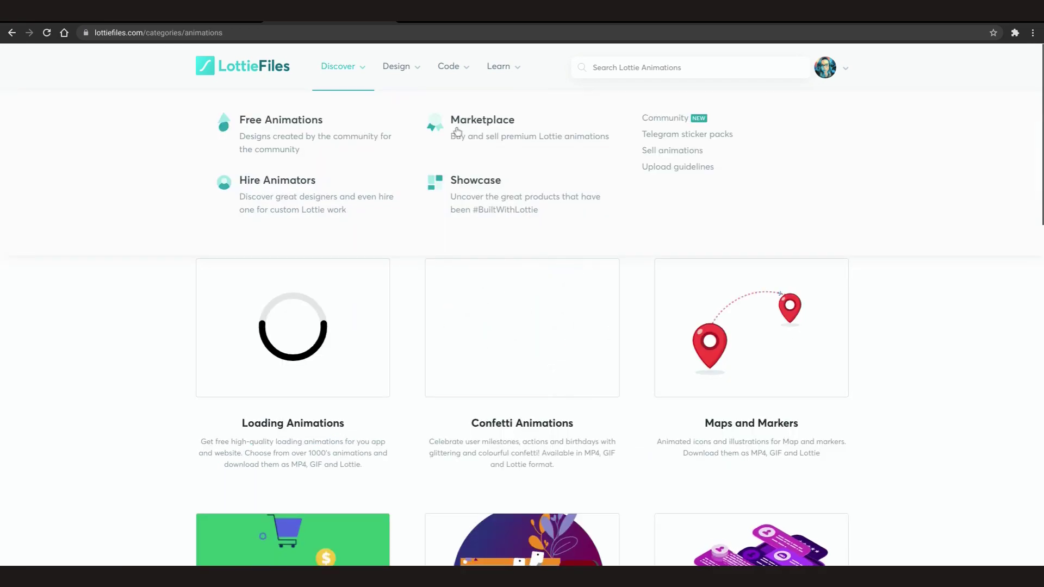
click(460, 127)
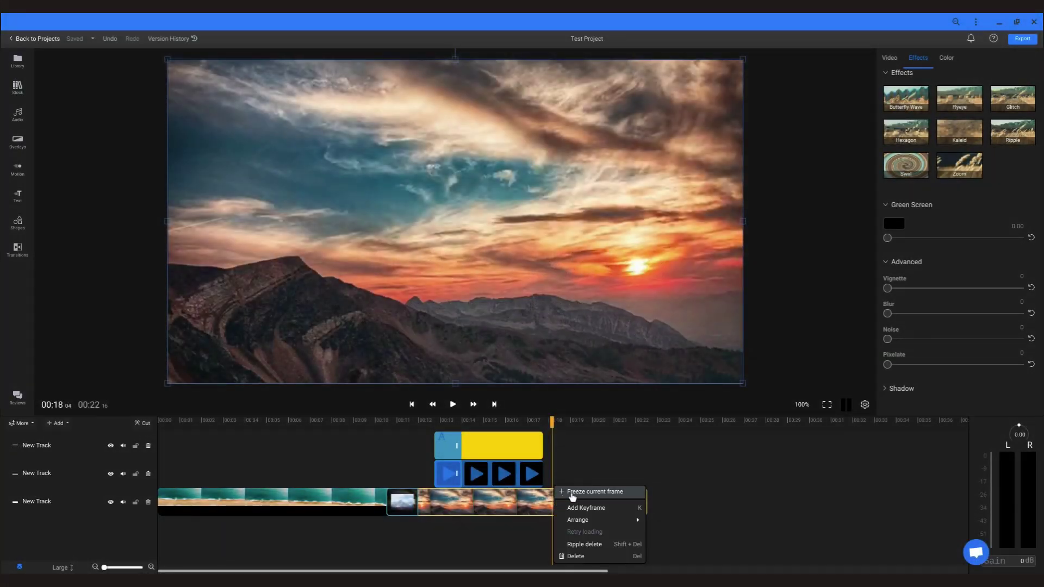
Step: Freeze the sunset clip's current frame for 1 second and key out white at 70.50
click(572, 492)
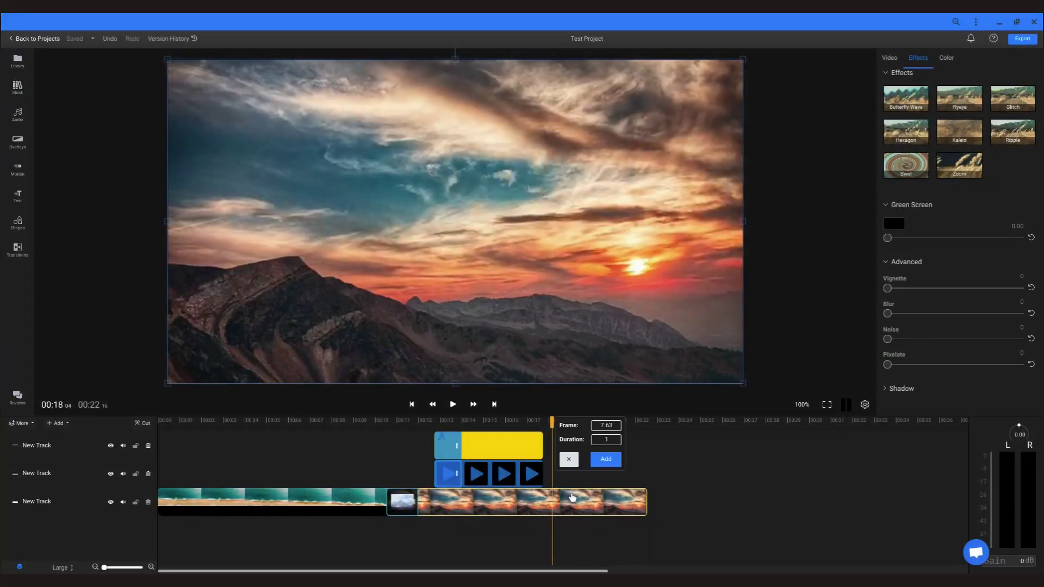
click(606, 460)
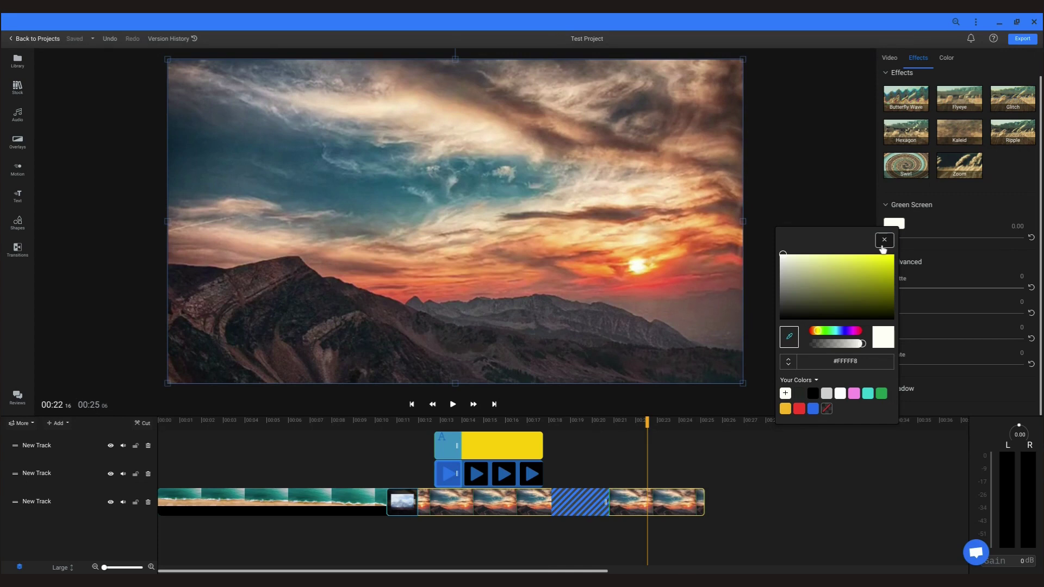
click(884, 241)
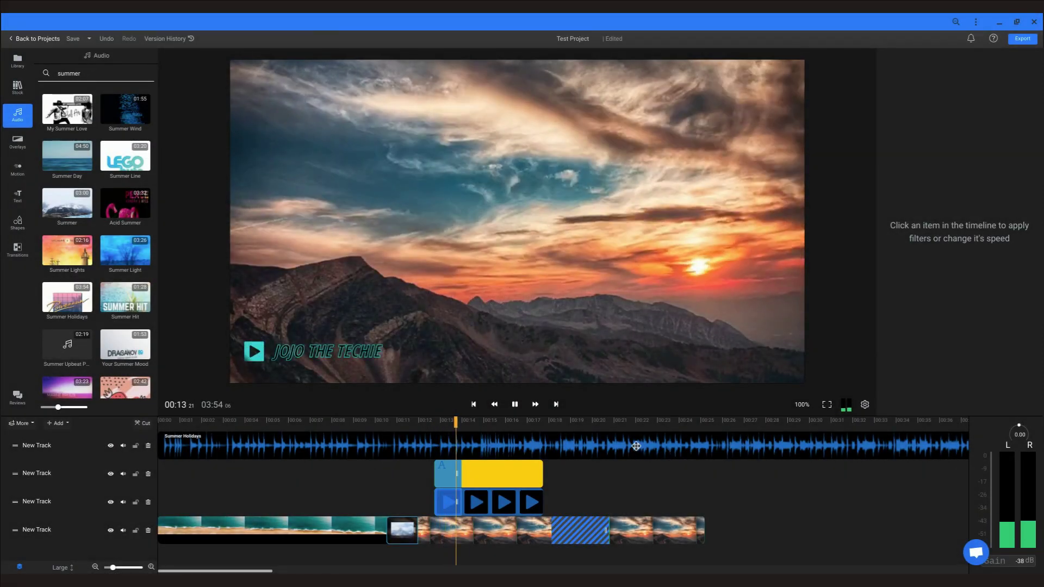
Step: Stop the Summer Holidays preview and lower the music clip's gain to -16.81 dB
click(636, 445)
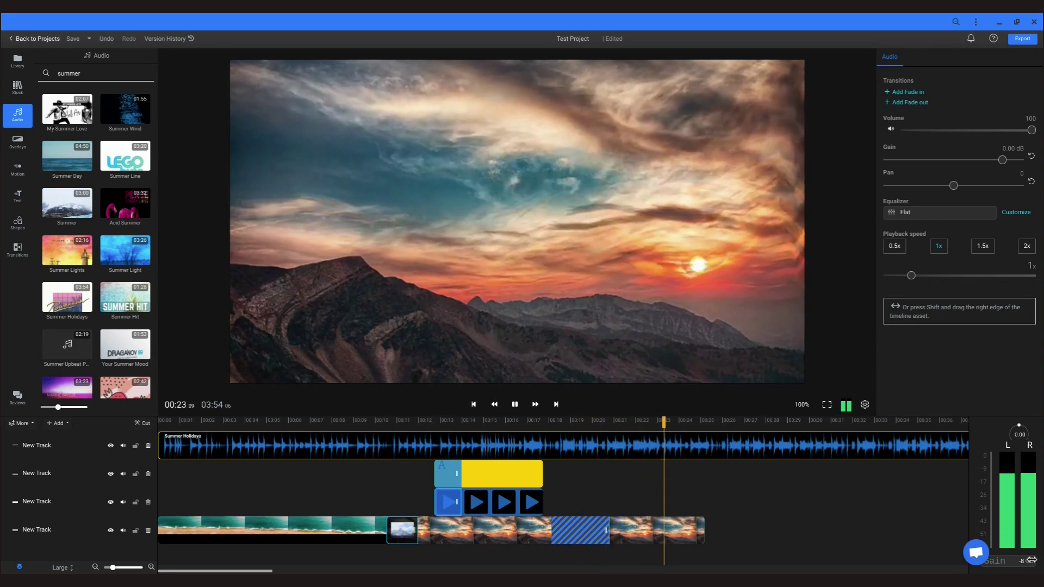
key(space)
drag(1001, 160, 981, 163)
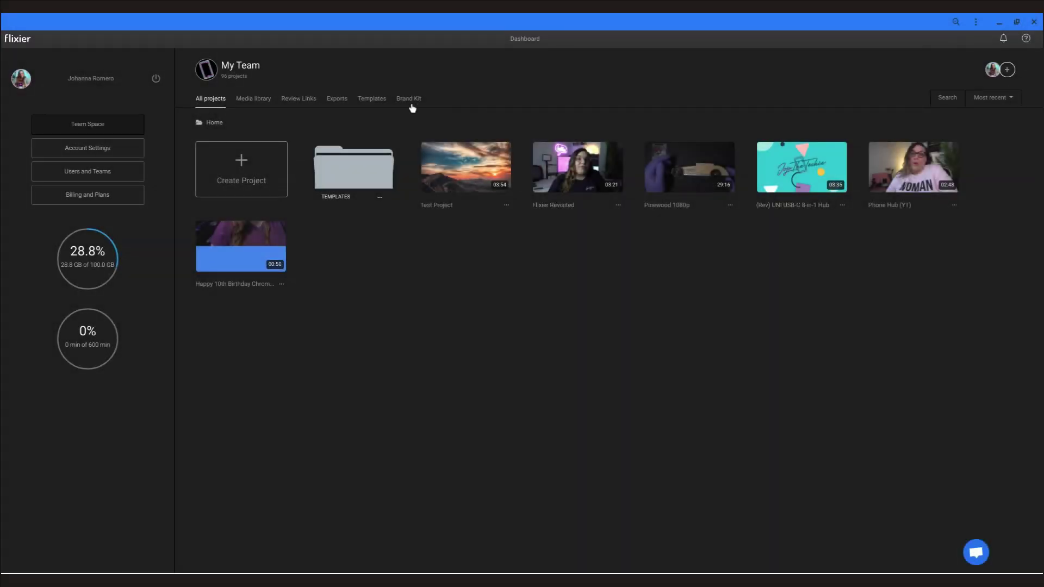
Step: Open the Brand Kit page and scroll through its brand colours and custom and Google fonts
click(409, 99)
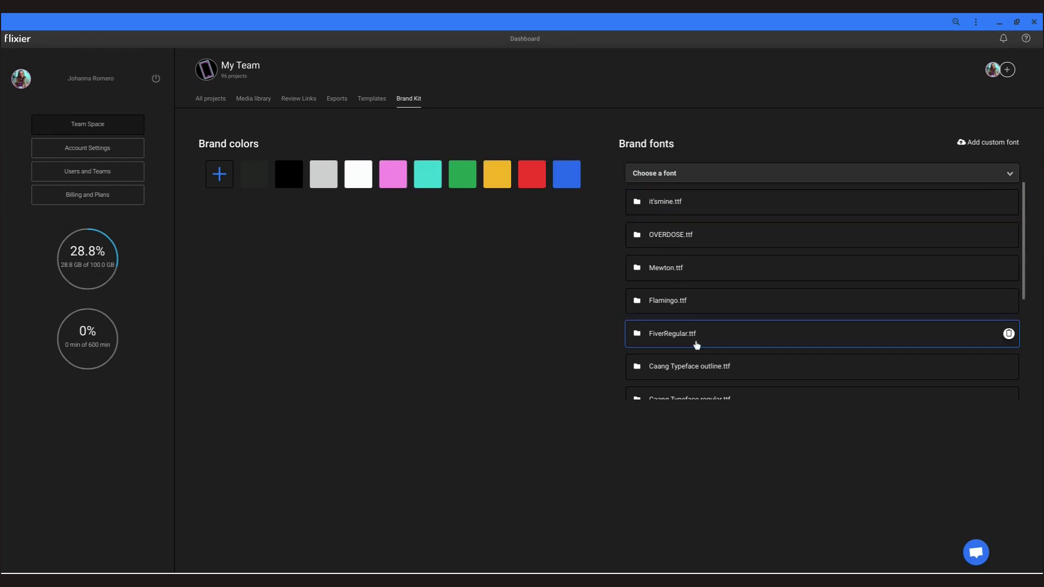
scroll(736, 326, down, 1)
scroll(734, 323, down, 4)
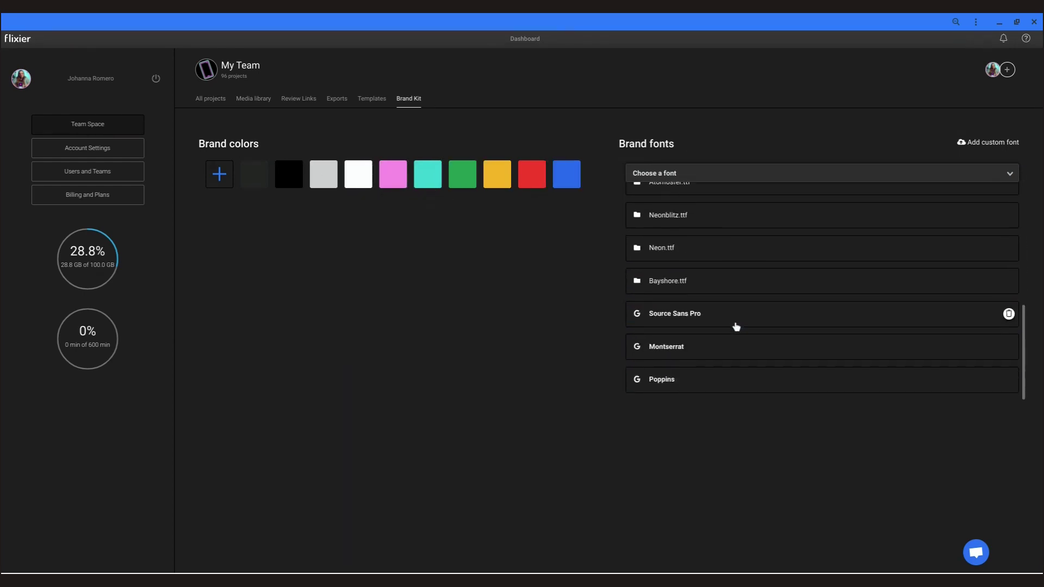
scroll(718, 351, up, 6)
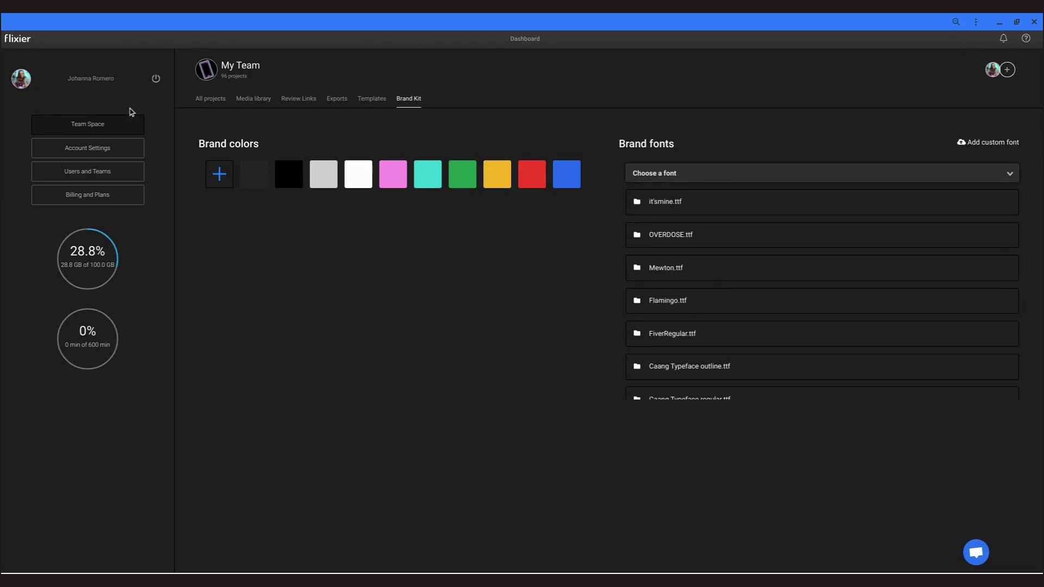
Step: Reopen Test Project and view its v9 autosave from Version History
click(211, 100)
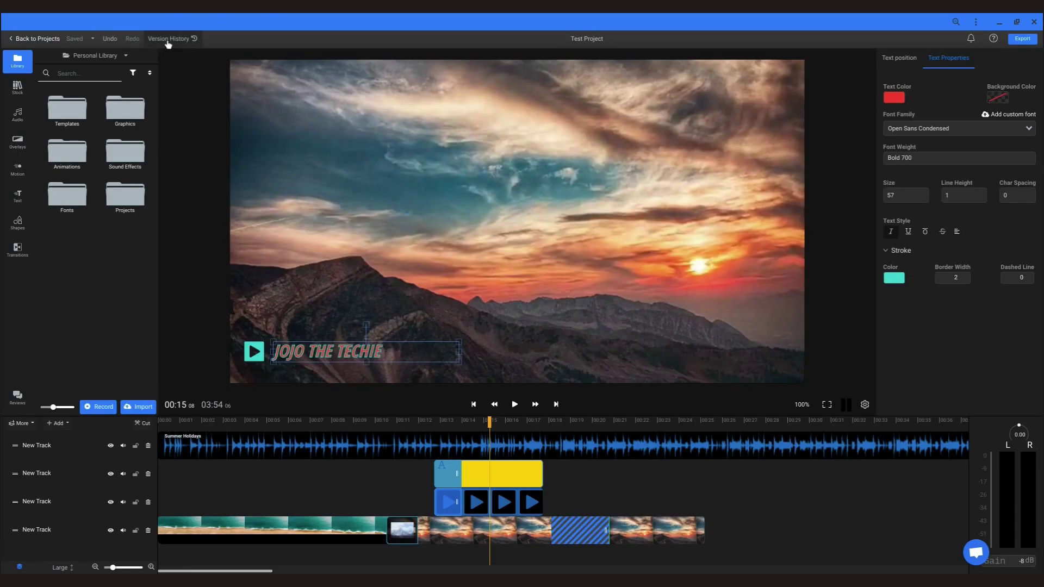
click(168, 42)
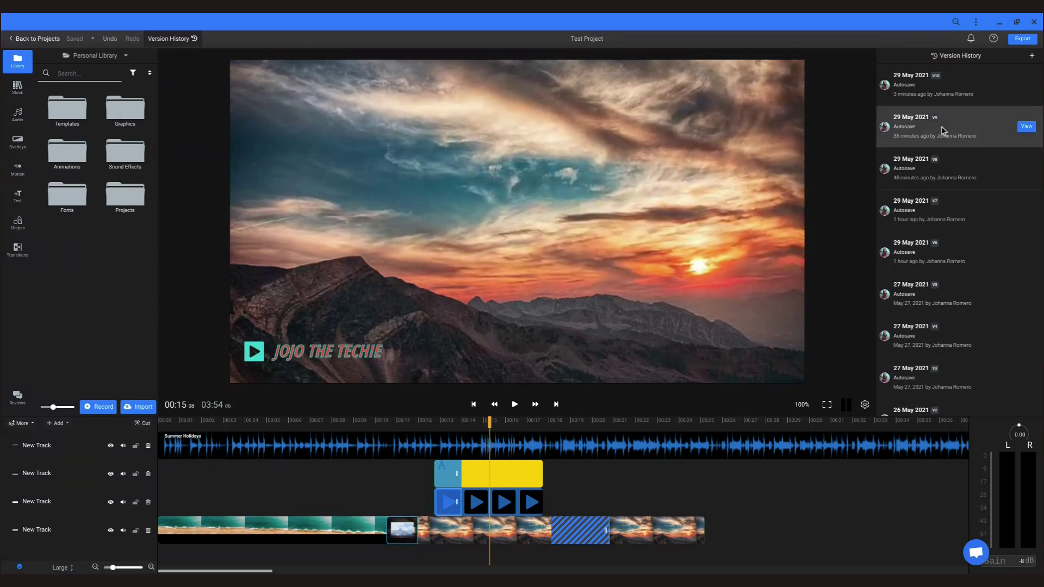
click(1026, 126)
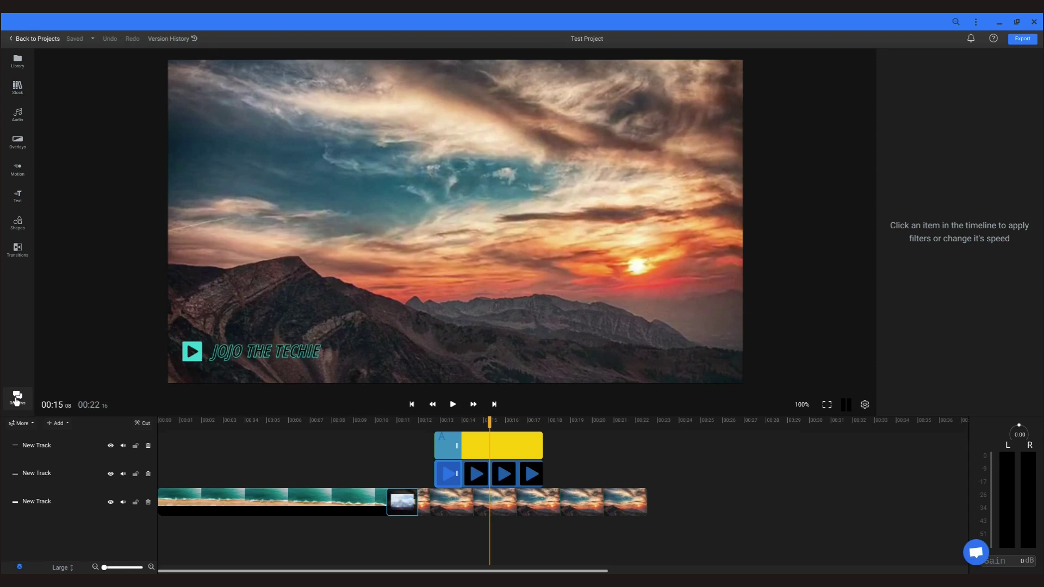
Step: Generate a shareable review link for Test Project from the Reviews panel
click(18, 405)
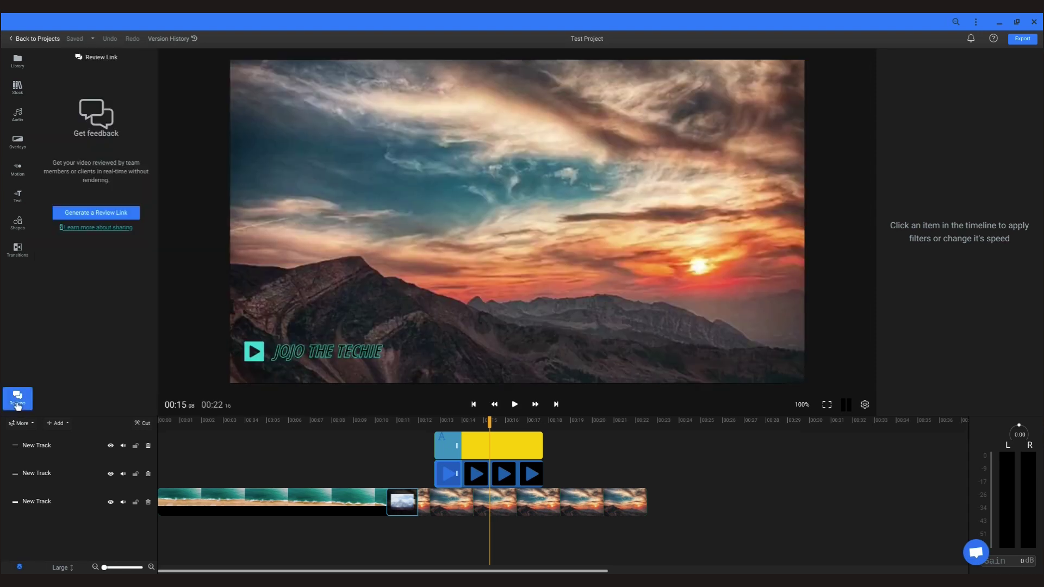
click(92, 220)
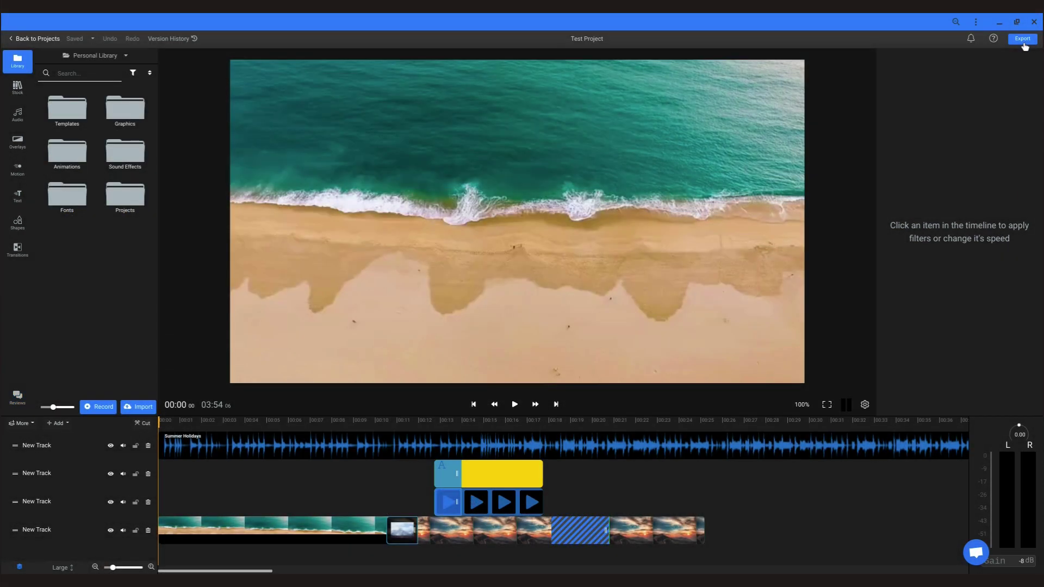
Step: Export the 3:54 Test Project video after checking the YouTube publish option
click(1022, 44)
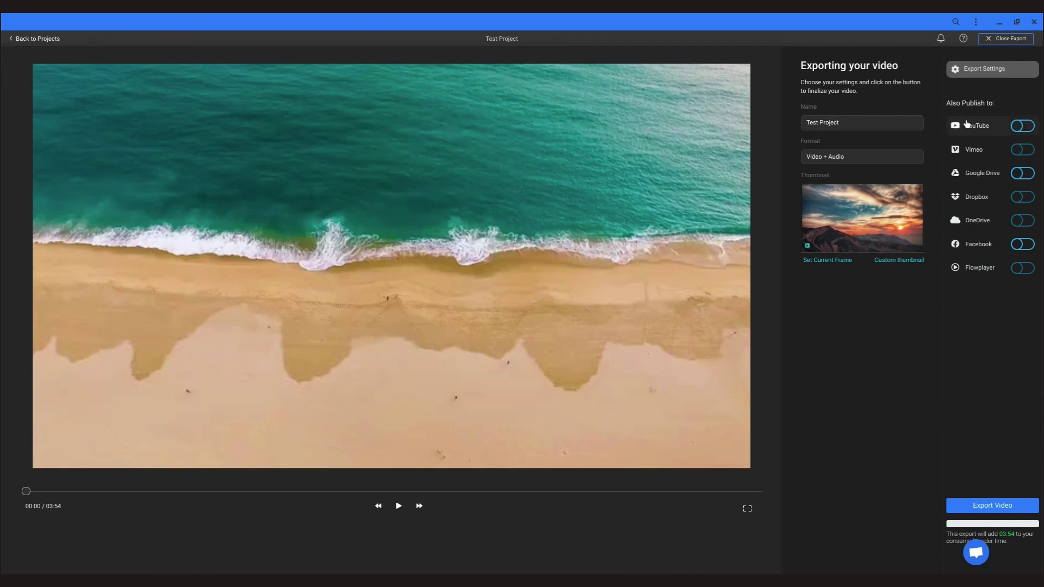
click(973, 126)
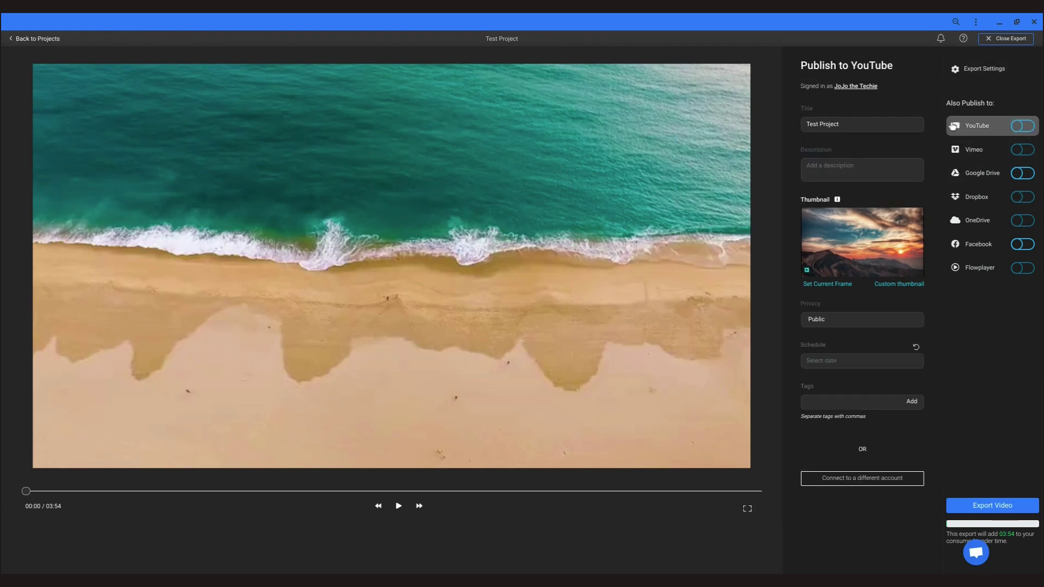
click(983, 506)
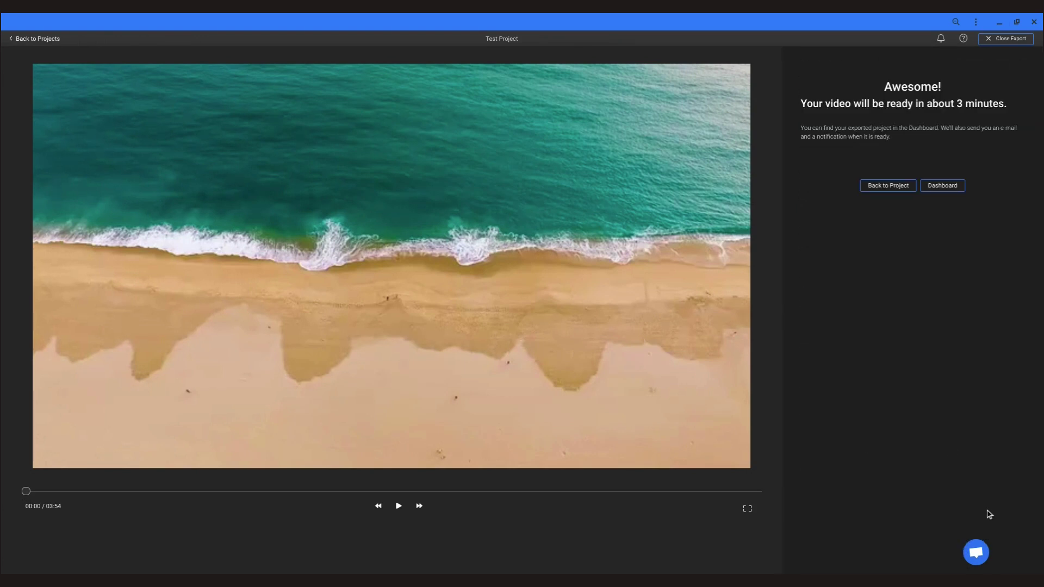